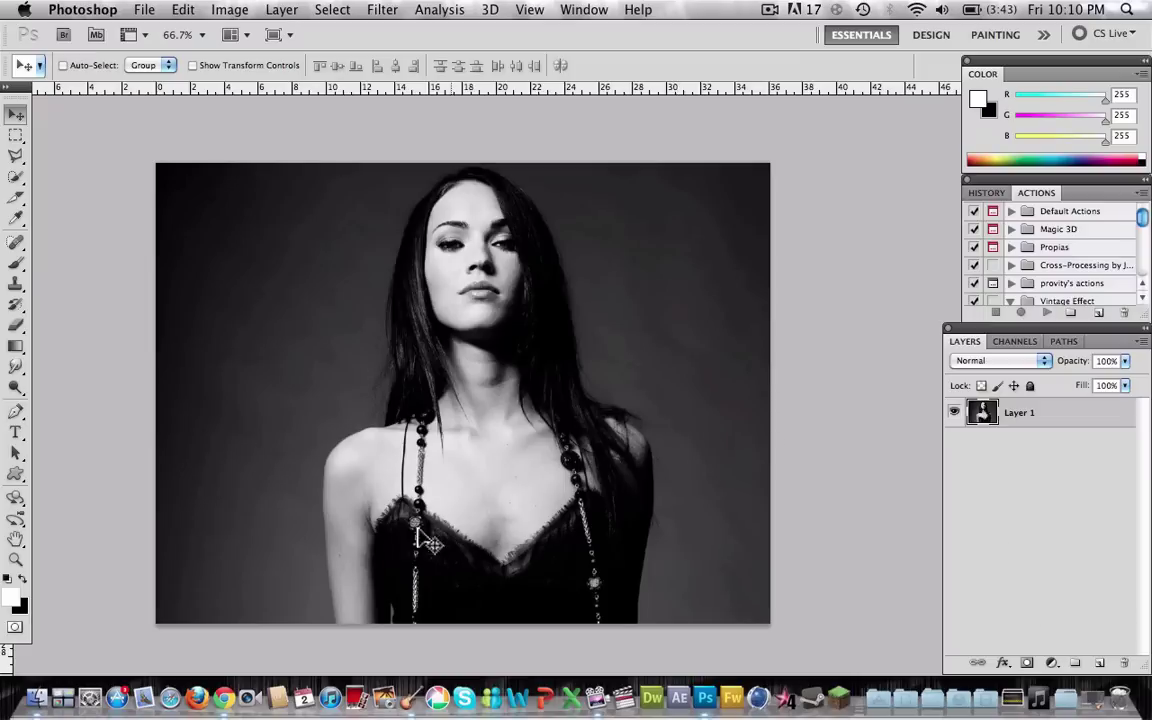
- Switch from the Brush tool to the Pen tool for drawing vector paths
left_click(16, 264)
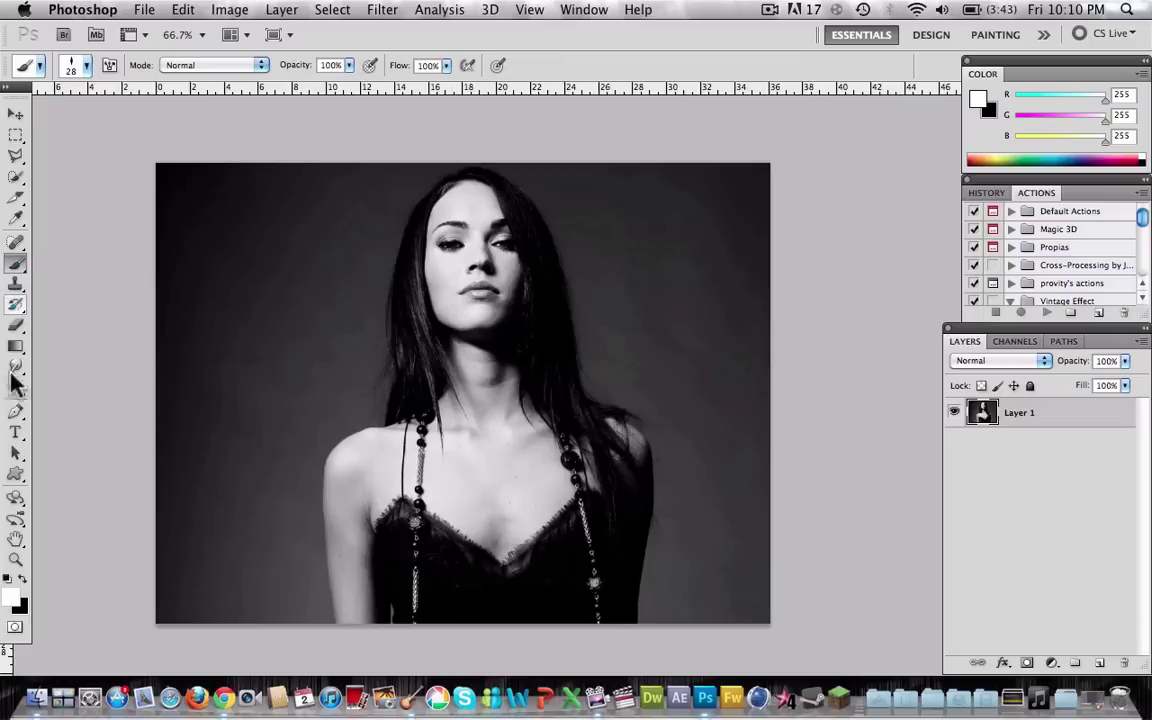
left_click(16, 412)
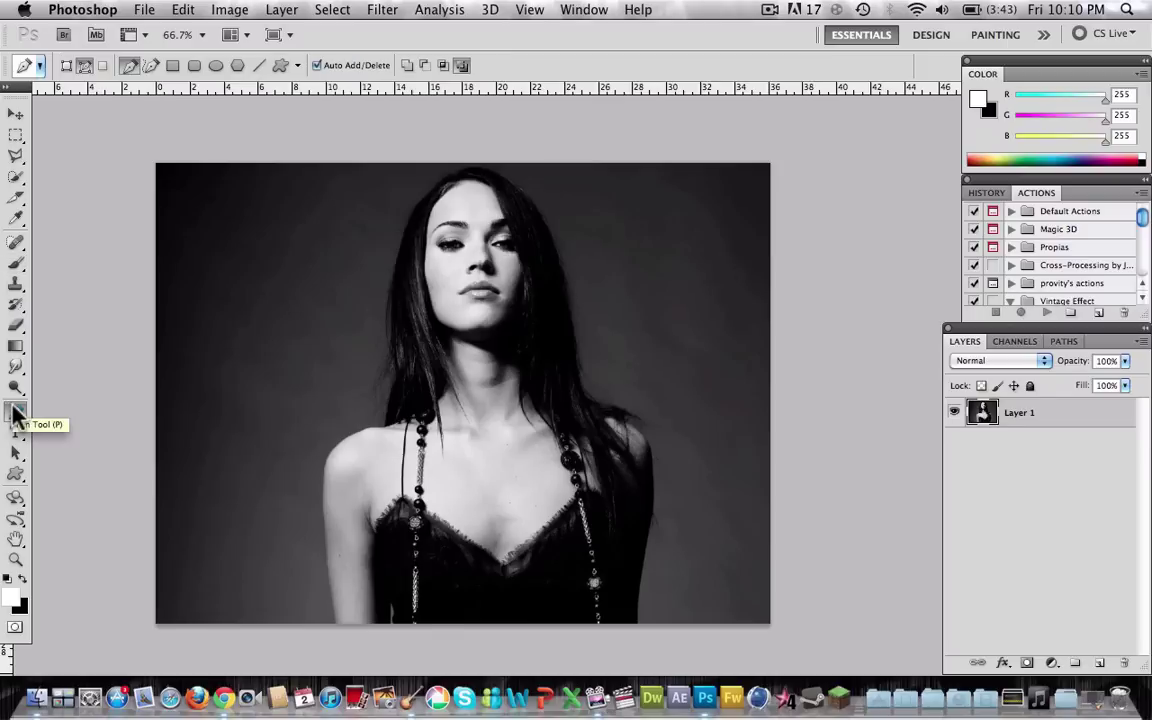
- Add empty Layer 2 and load the Calligraphic Brushes, choosing the 28 brush at 7 px
left_click(1099, 662)
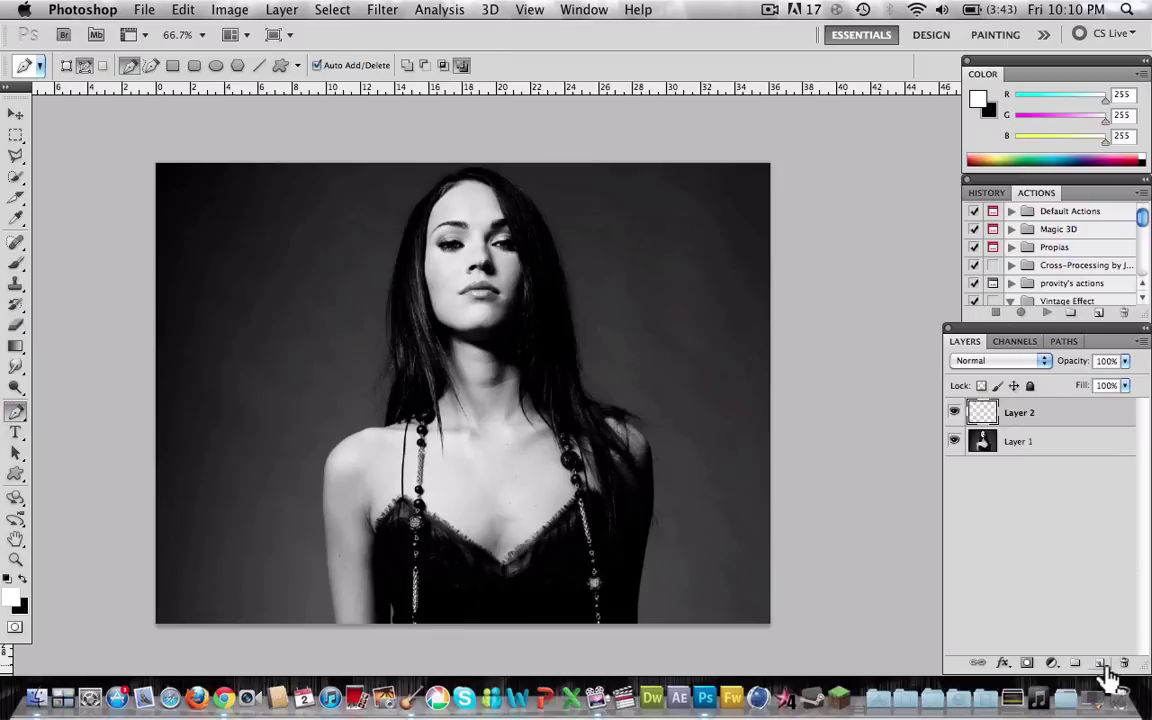
left_click(14, 265)
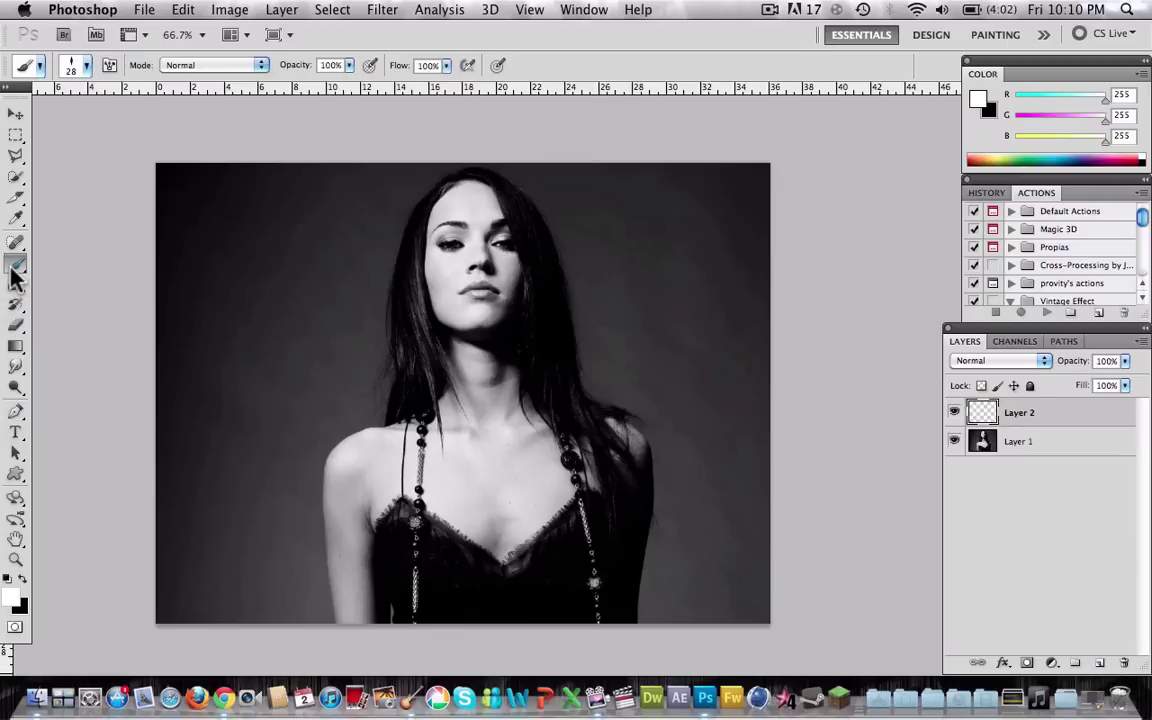
left_click(87, 66)
left_click(347, 94)
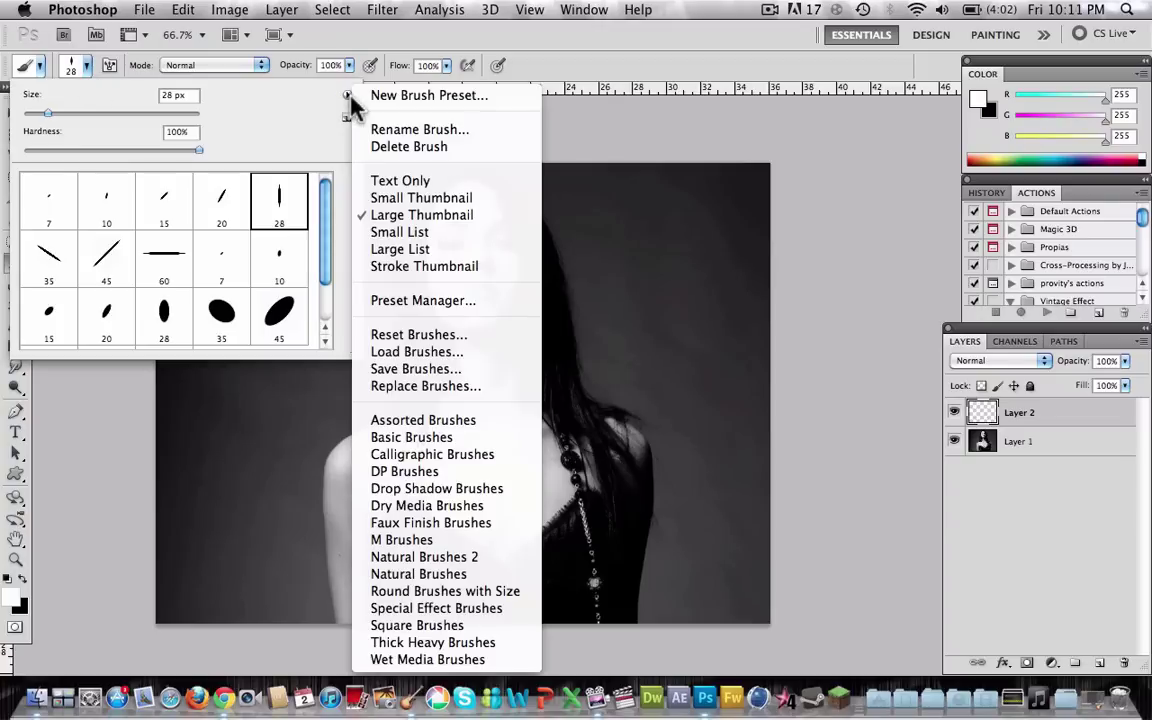
left_click(433, 455)
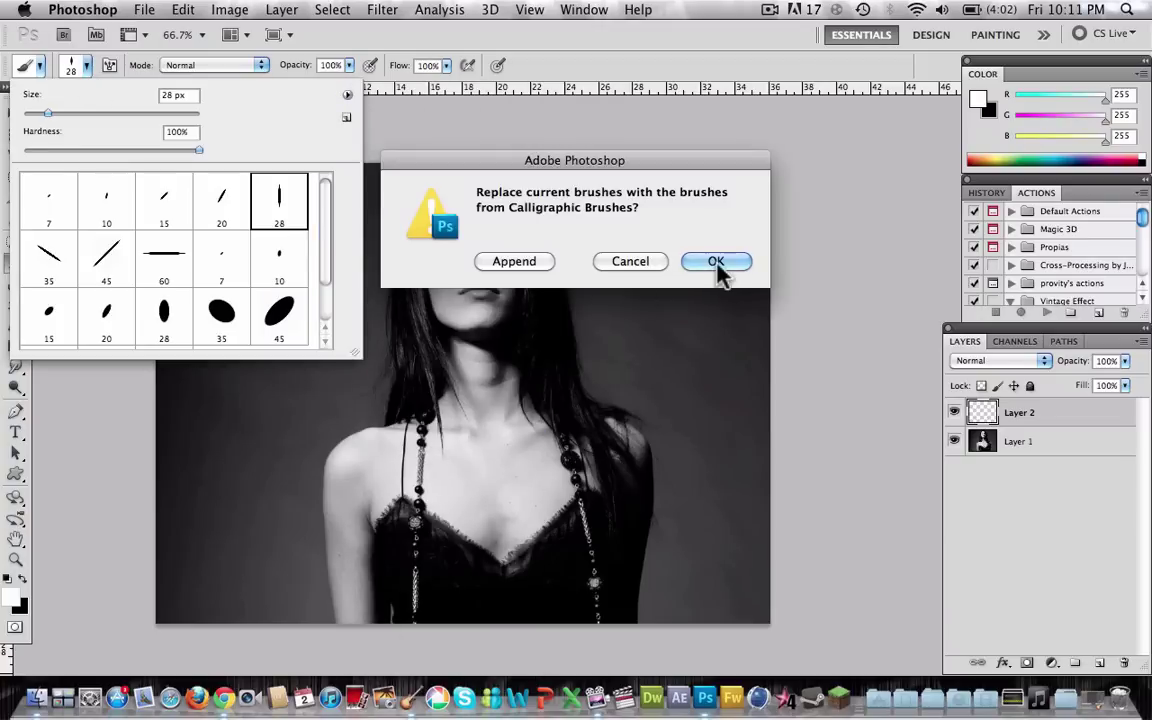
left_click(716, 262)
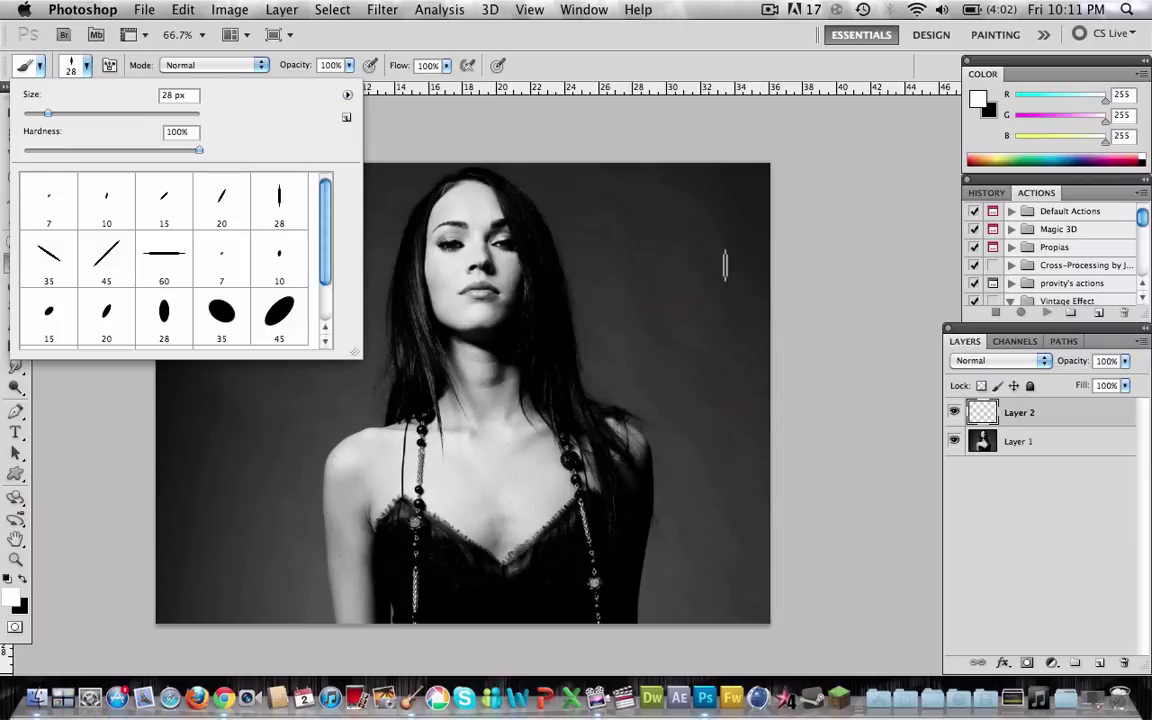
left_click(279, 226)
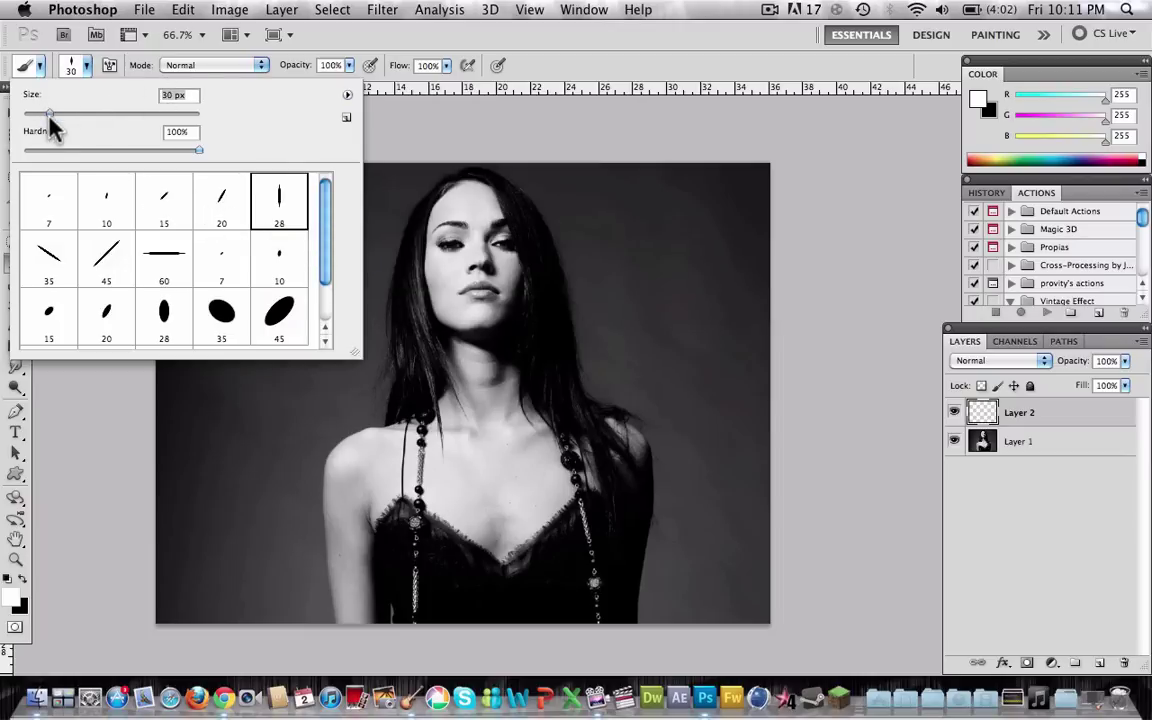
type("7")
left_click(100, 420)
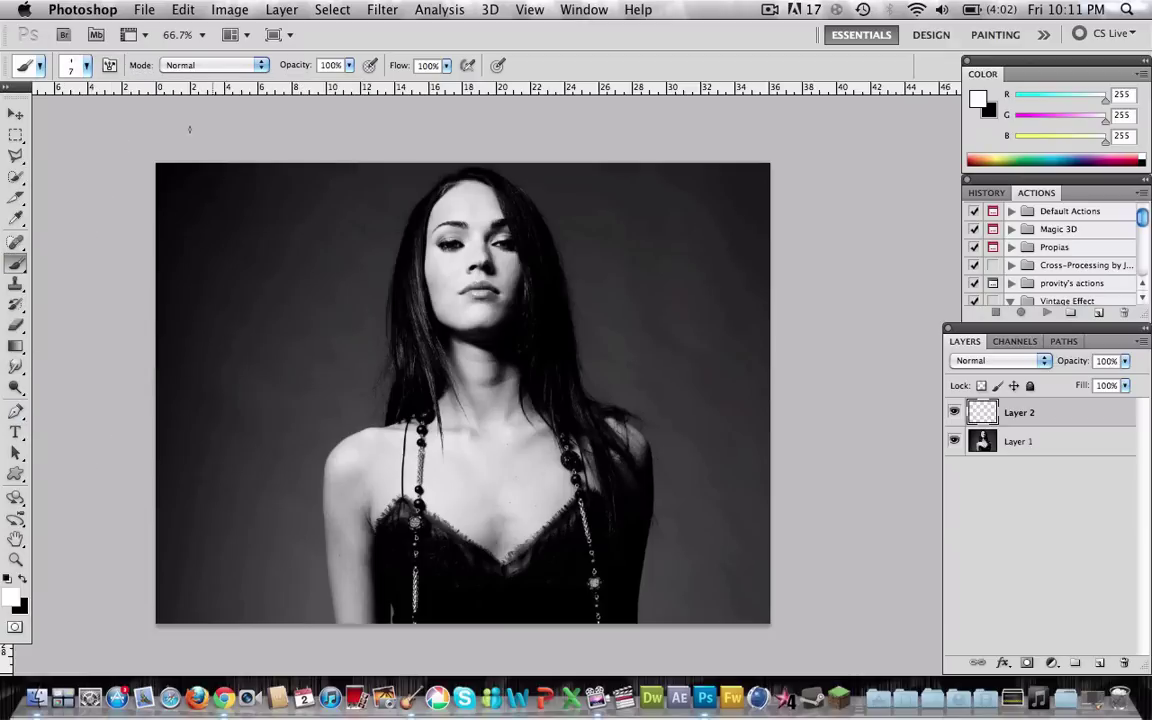
- Enable Shape Dynamics in the Brush panel for tapered strokes
left_click(110, 65)
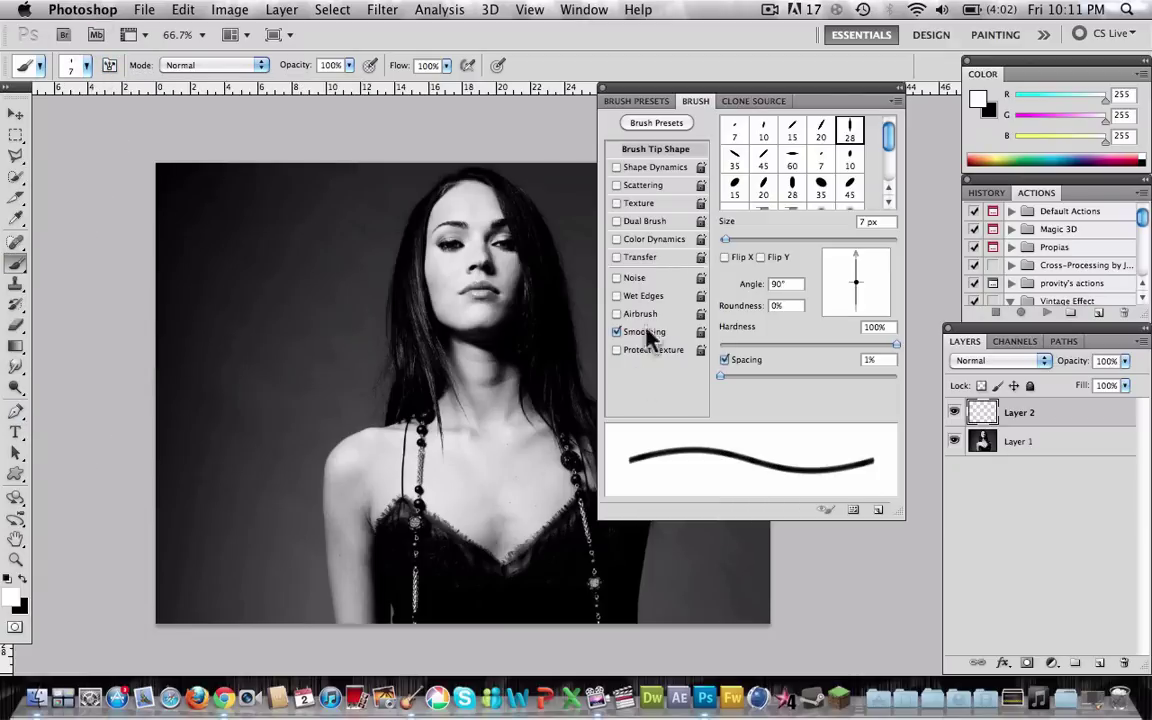
left_click(617, 167)
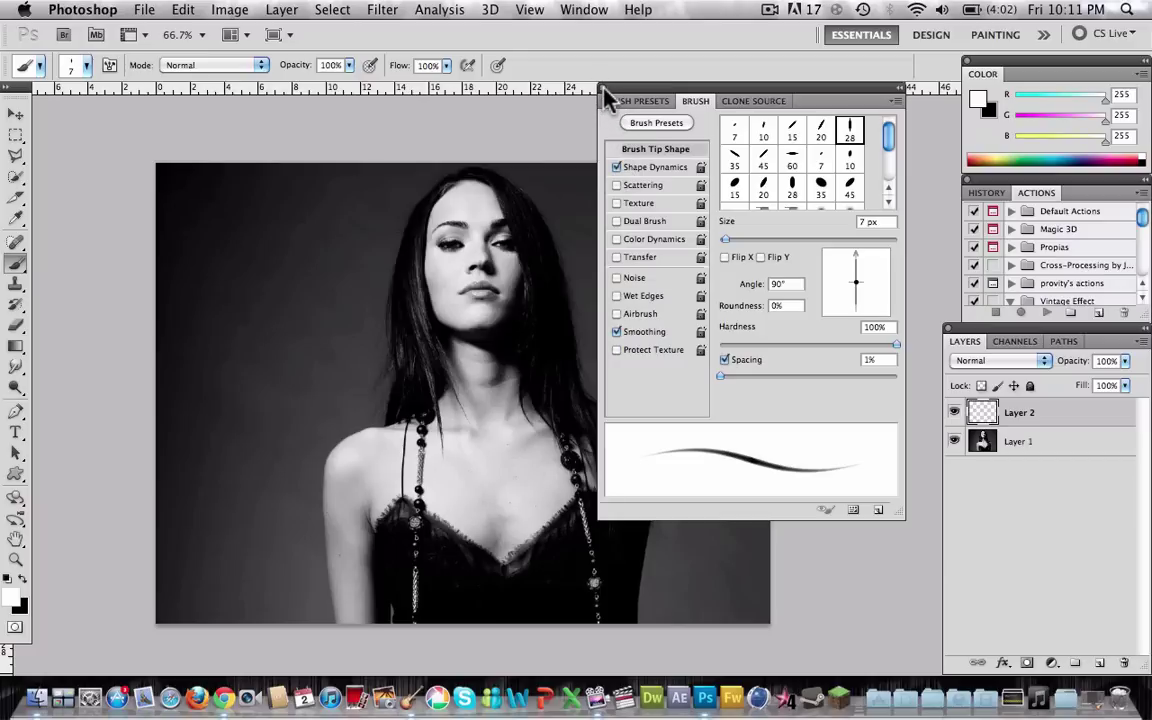
key("F5")
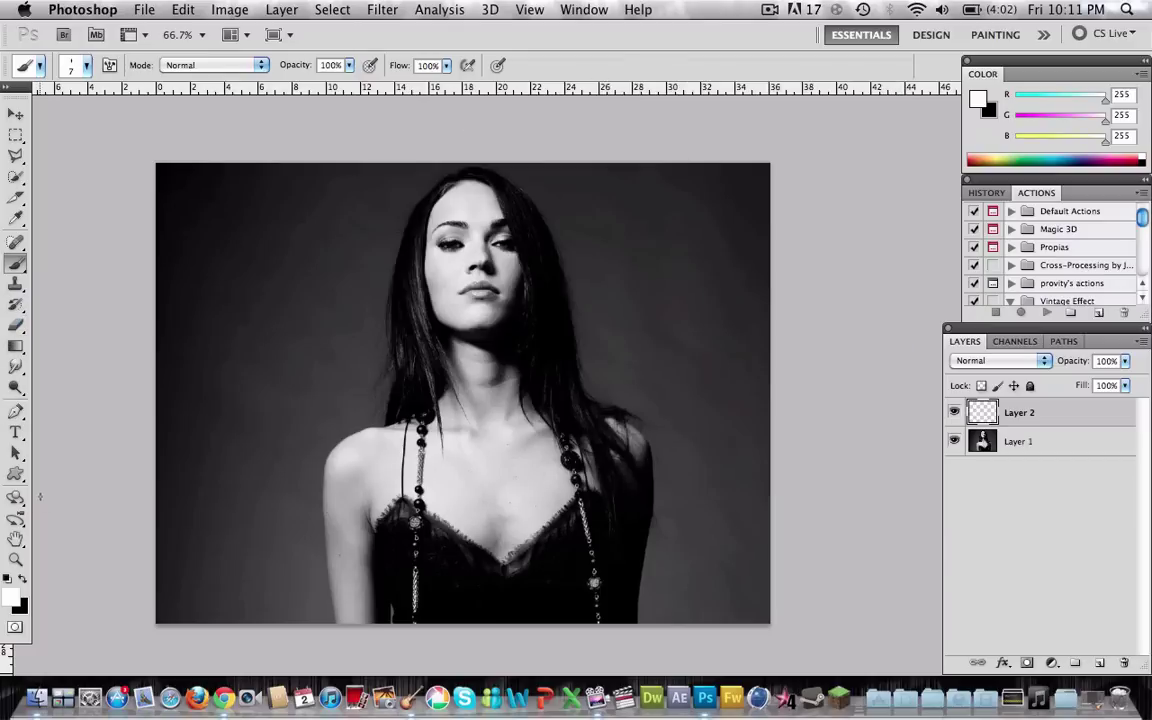
- Draw a Pen path of stacked elliptical loops around the torso down to the image's bottom edge
left_click(16, 412)
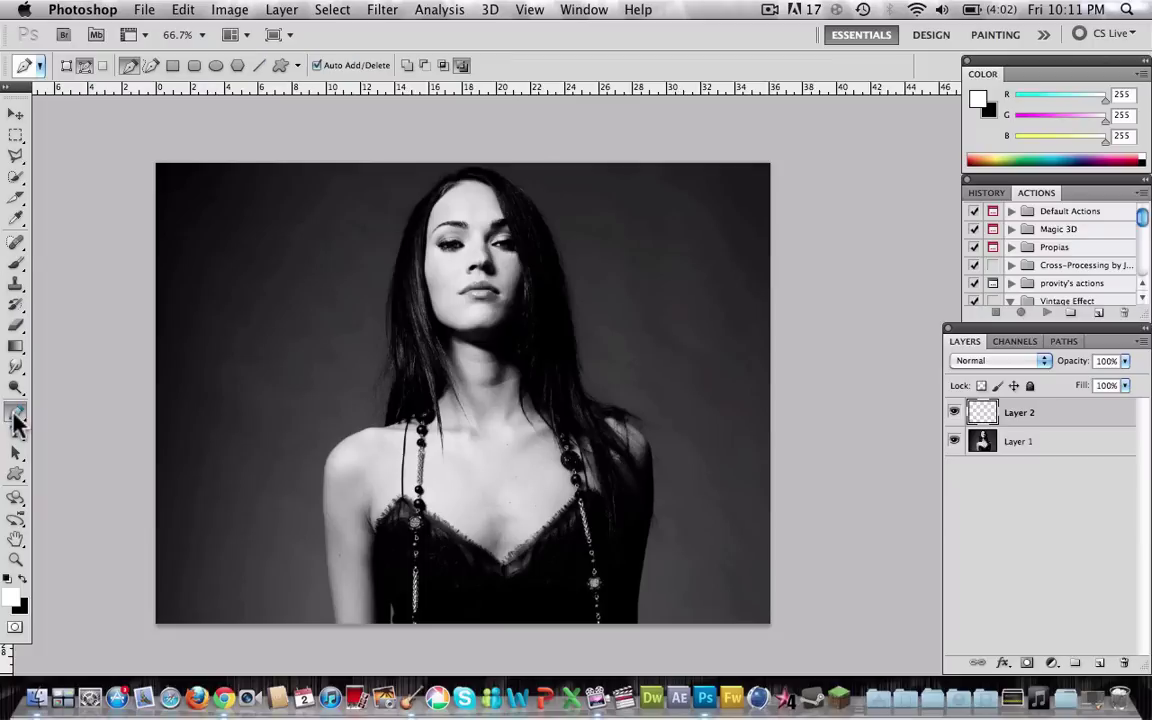
left_click(490, 417)
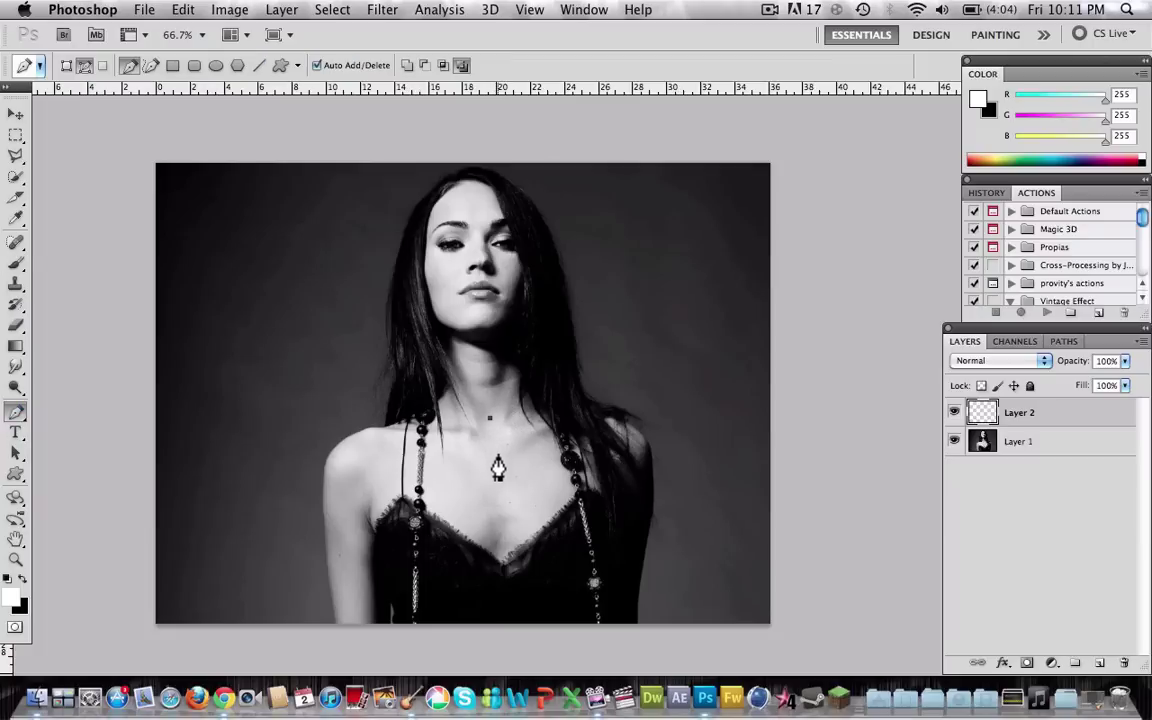
left_click_drag(528, 460, 988, 448)
mouse_move(501, 492)
left_mouse_down()
mouse_move(545, 494)
mouse_move(480, 492)
left_mouse_up()
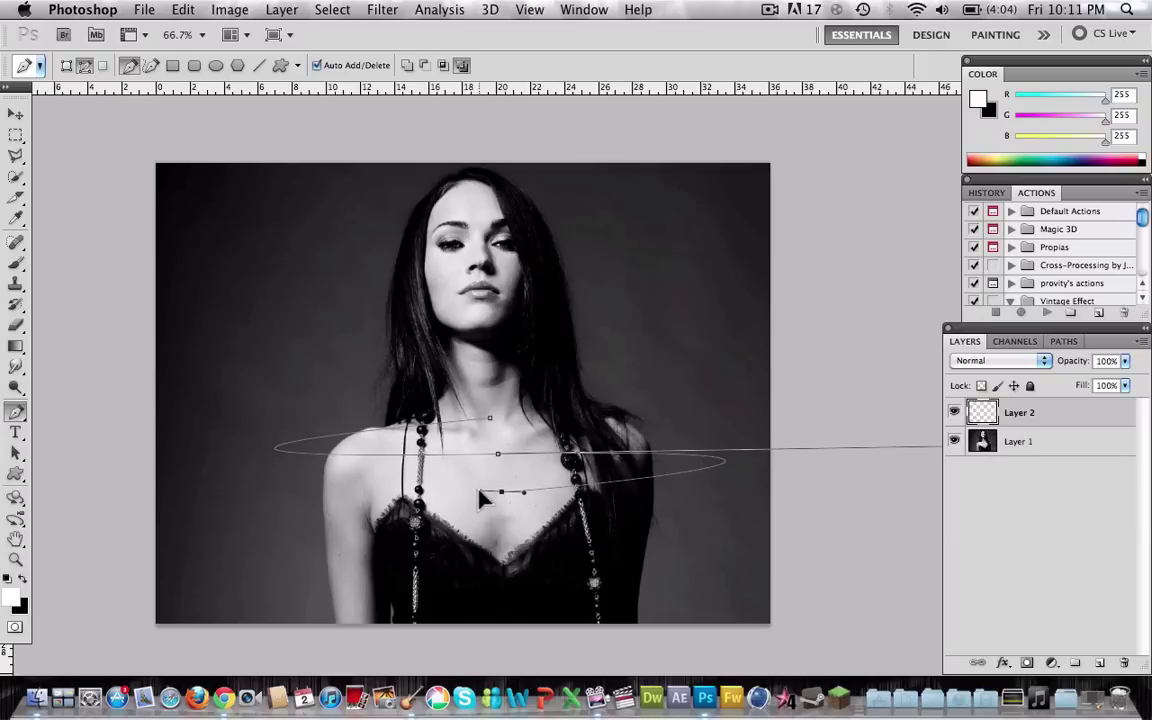
left_click(501, 542)
left_click_drag(501, 530, 1010, 505)
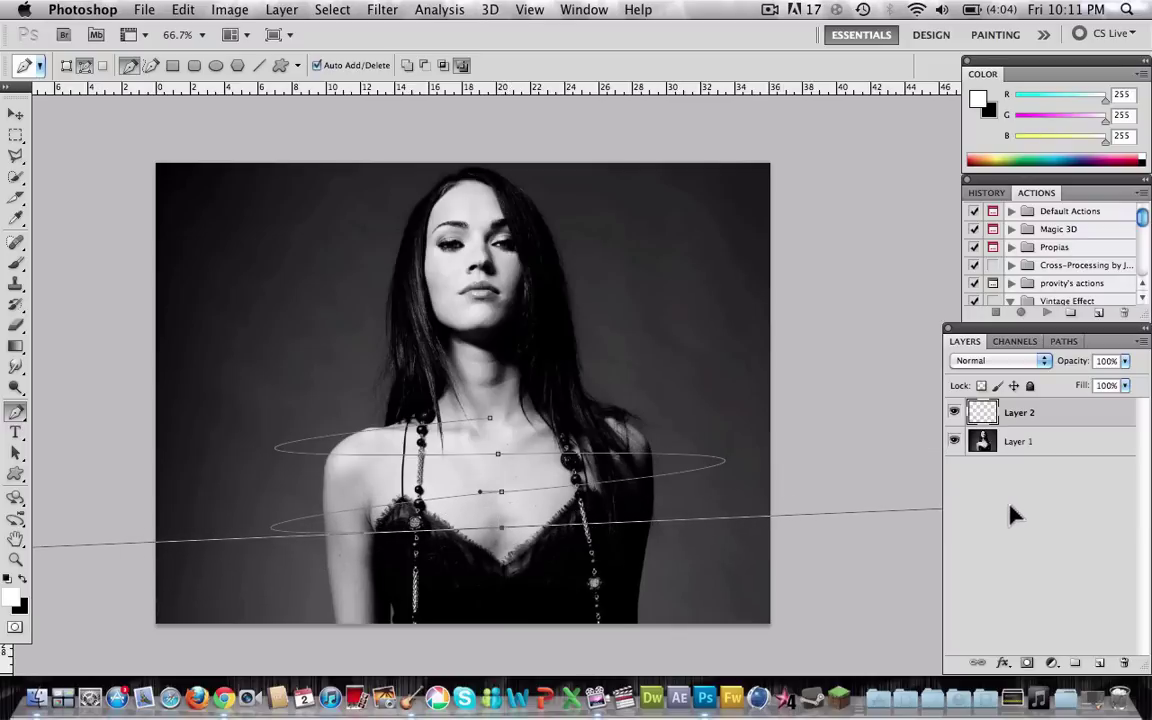
left_click(506, 573)
left_click_drag(506, 578, 478, 570)
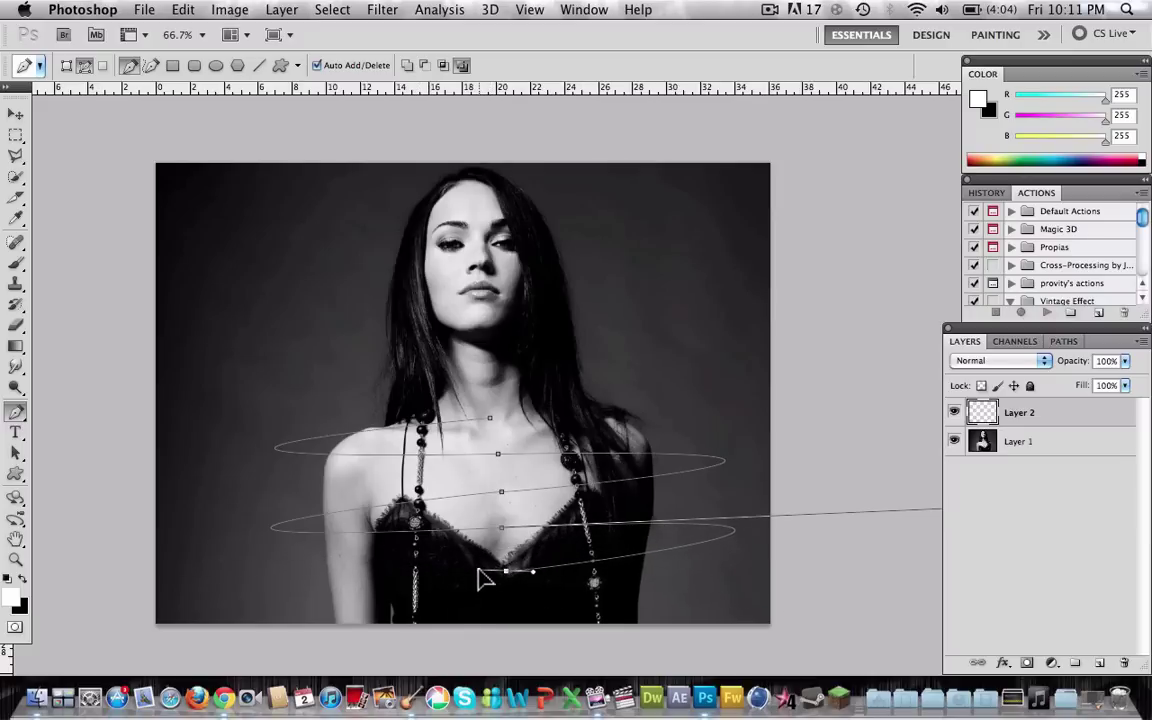
left_click_drag(510, 619, 965, 636)
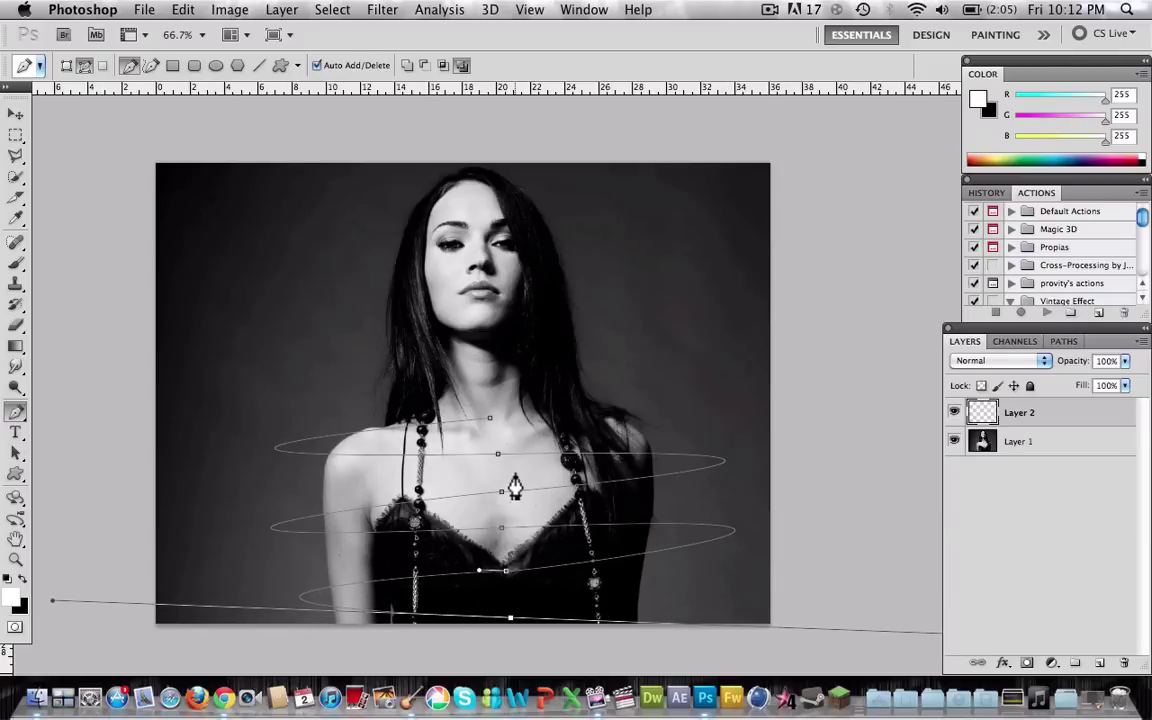
- Stroke the path with the Brush using simulated pressure, then hide the work path
right_click(479, 506)
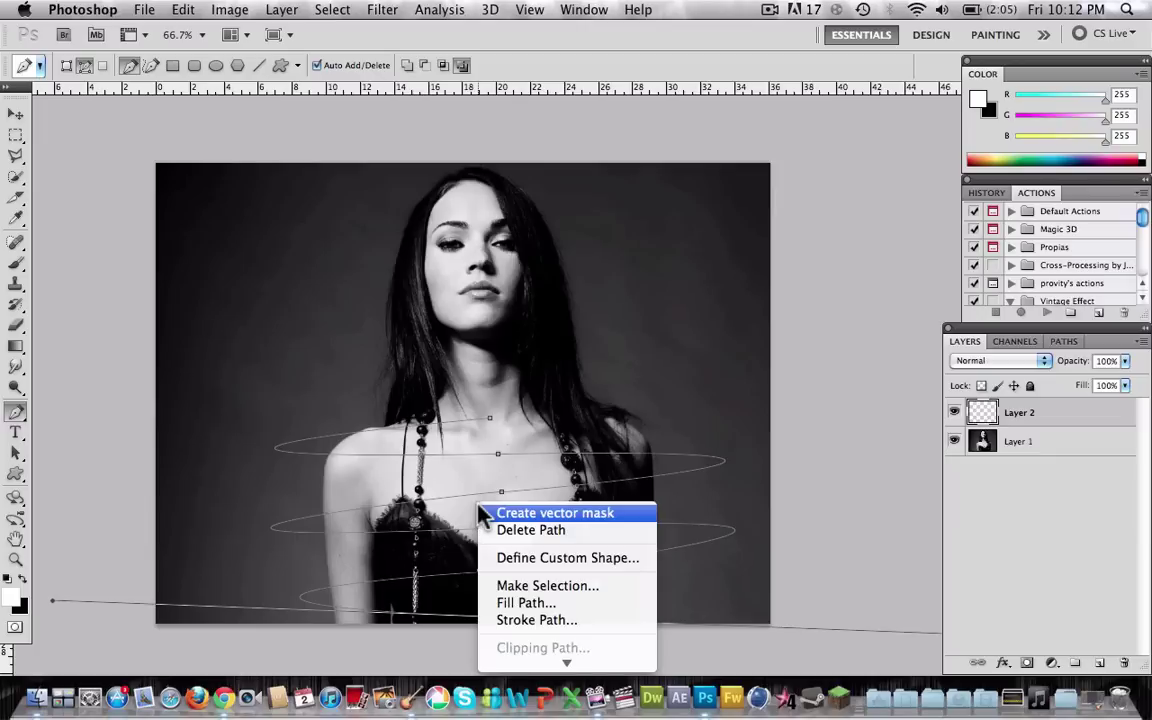
left_click(520, 622)
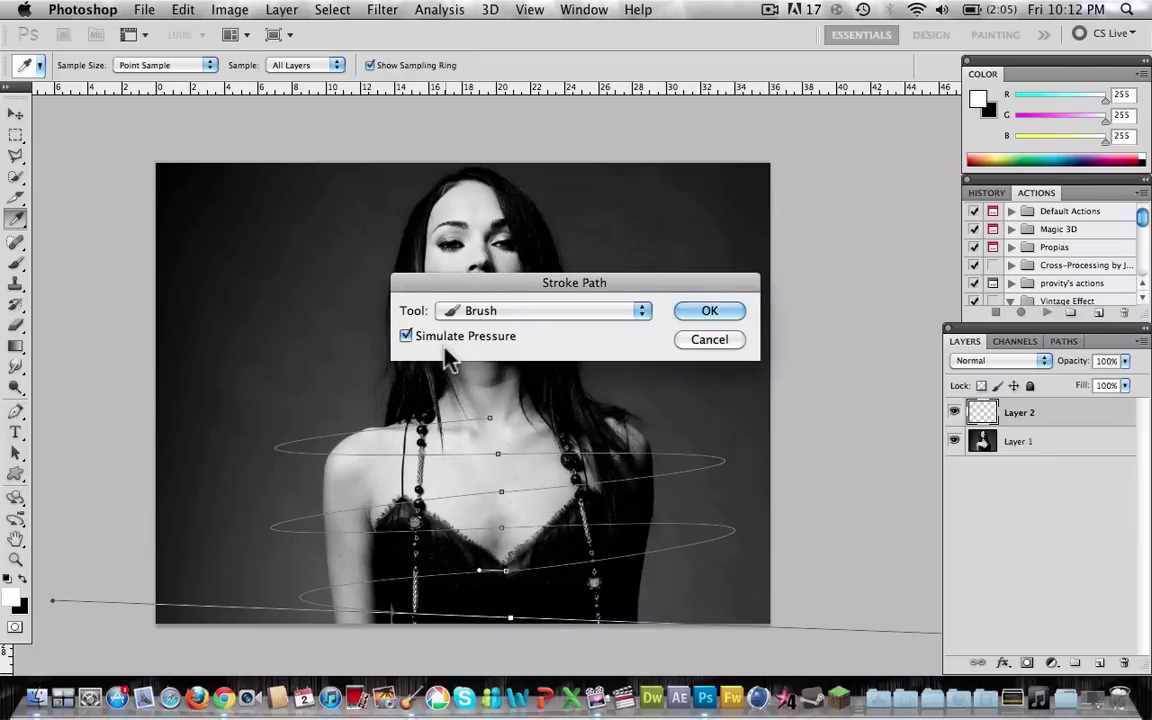
left_click(406, 337)
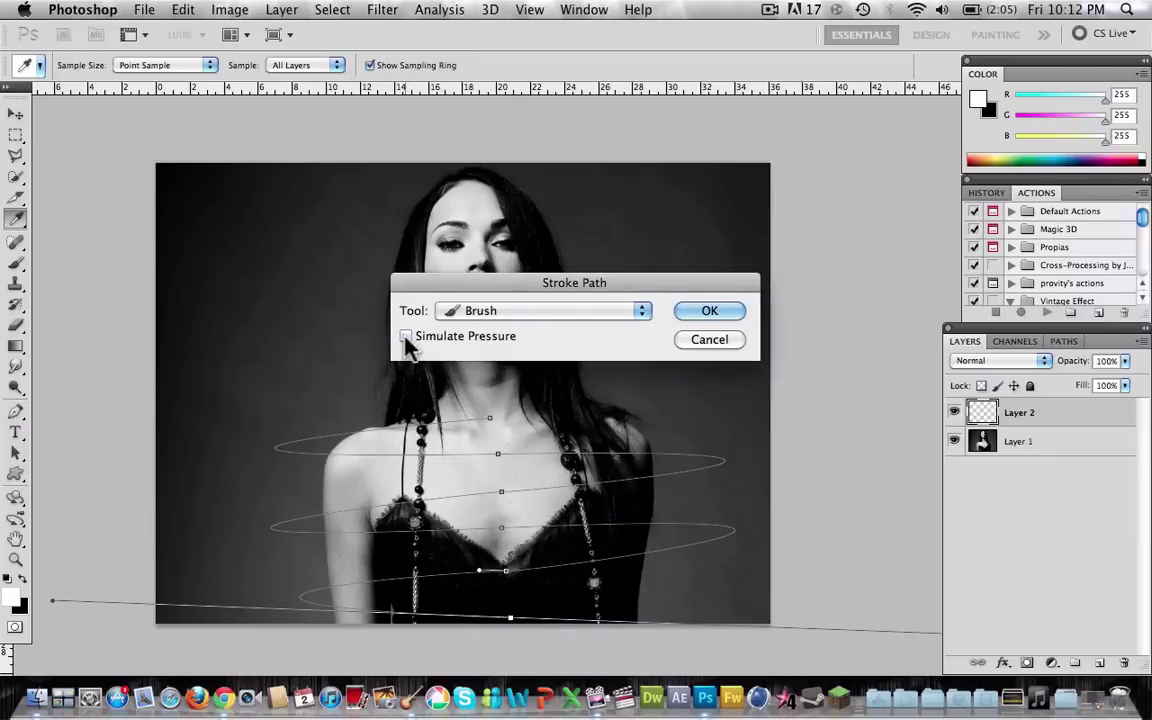
left_click(472, 313)
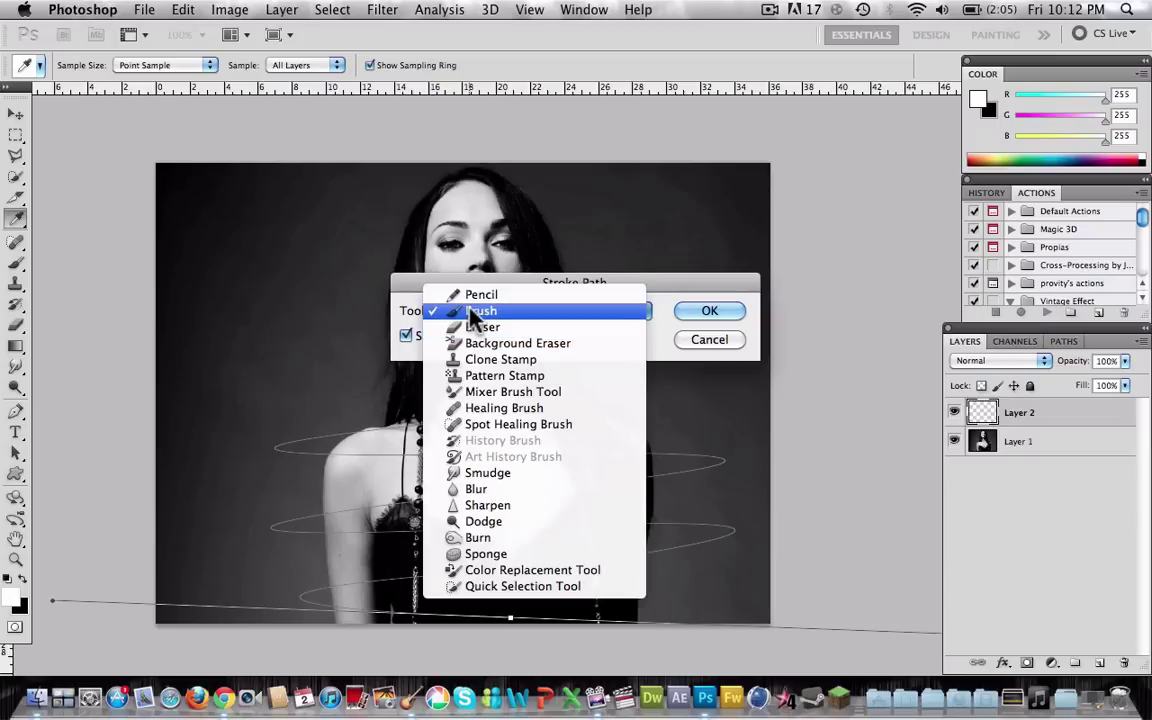
left_click(475, 312)
left_click(693, 311)
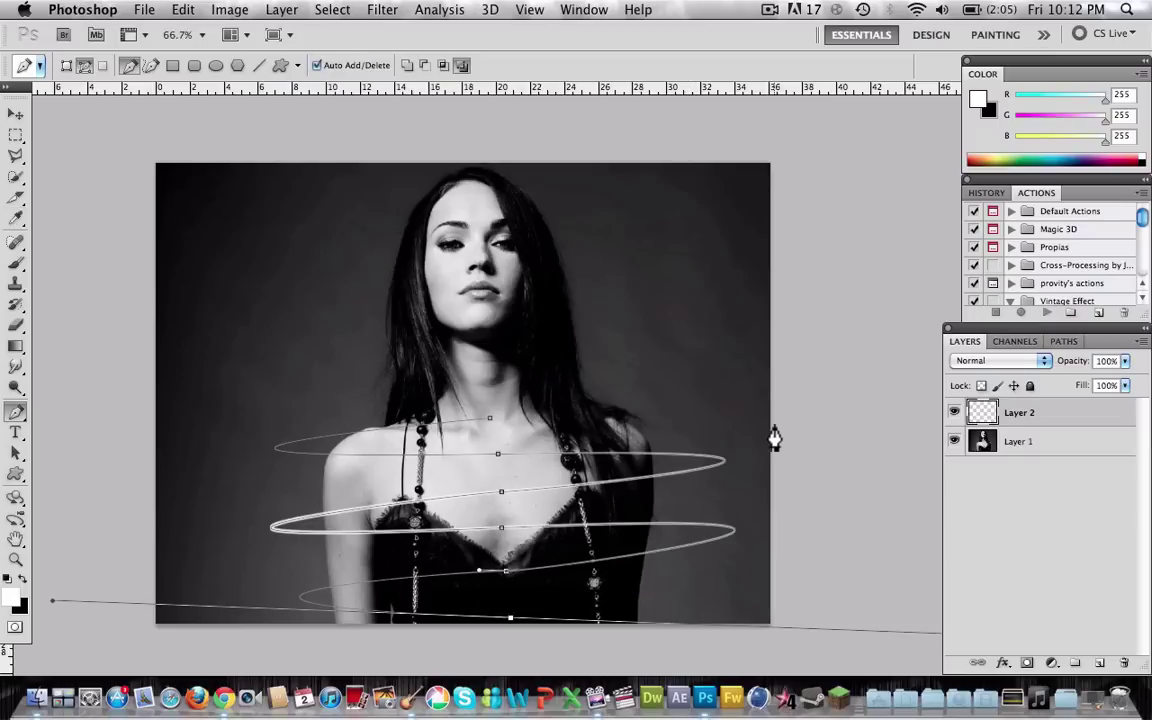
key("Return")
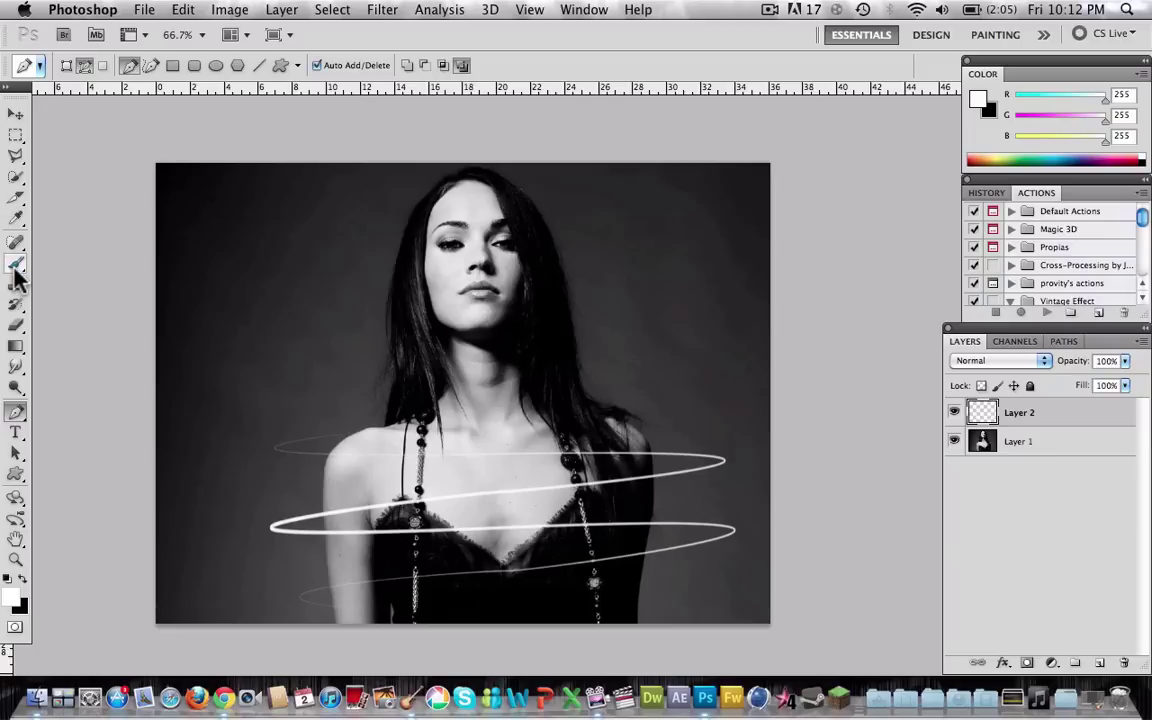
- Erase the upper ring near the necklace and the lower ring where it crosses the body
left_click(15, 325)
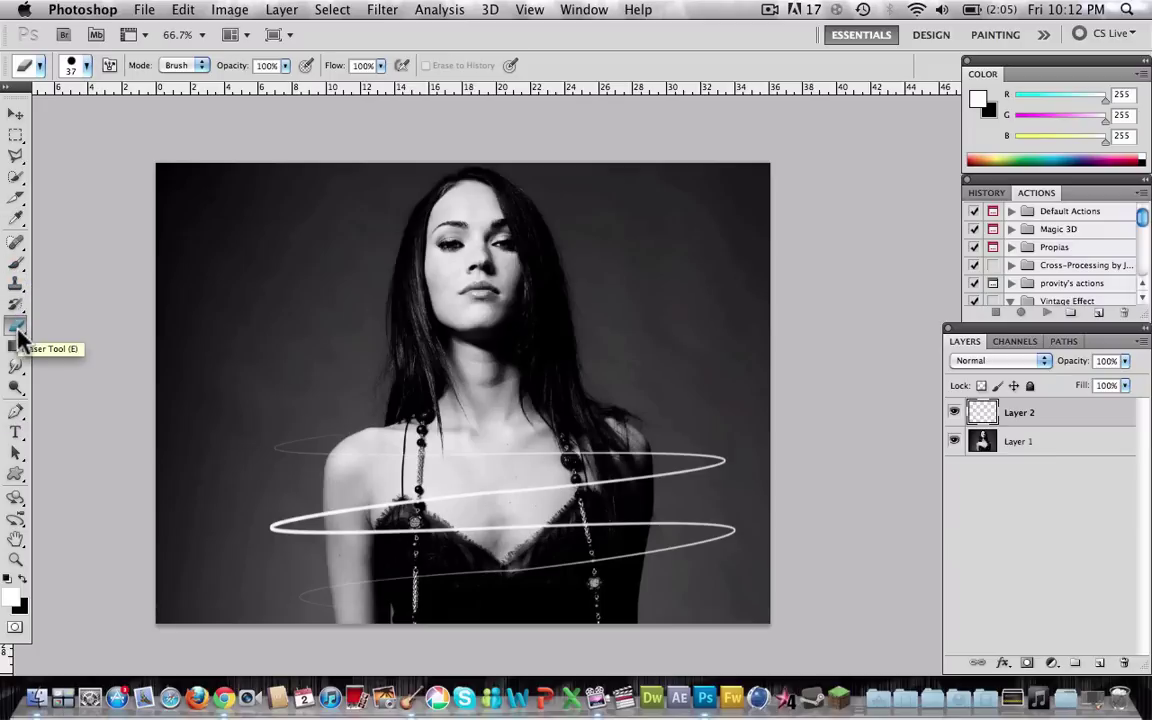
mouse_move(564, 459)
left_mouse_down()
mouse_move(585, 442)
mouse_move(647, 481)
mouse_move(506, 476)
mouse_move(340, 495)
mouse_move(358, 507)
mouse_move(336, 510)
mouse_move(372, 522)
mouse_move(415, 572)
left_mouse_up()
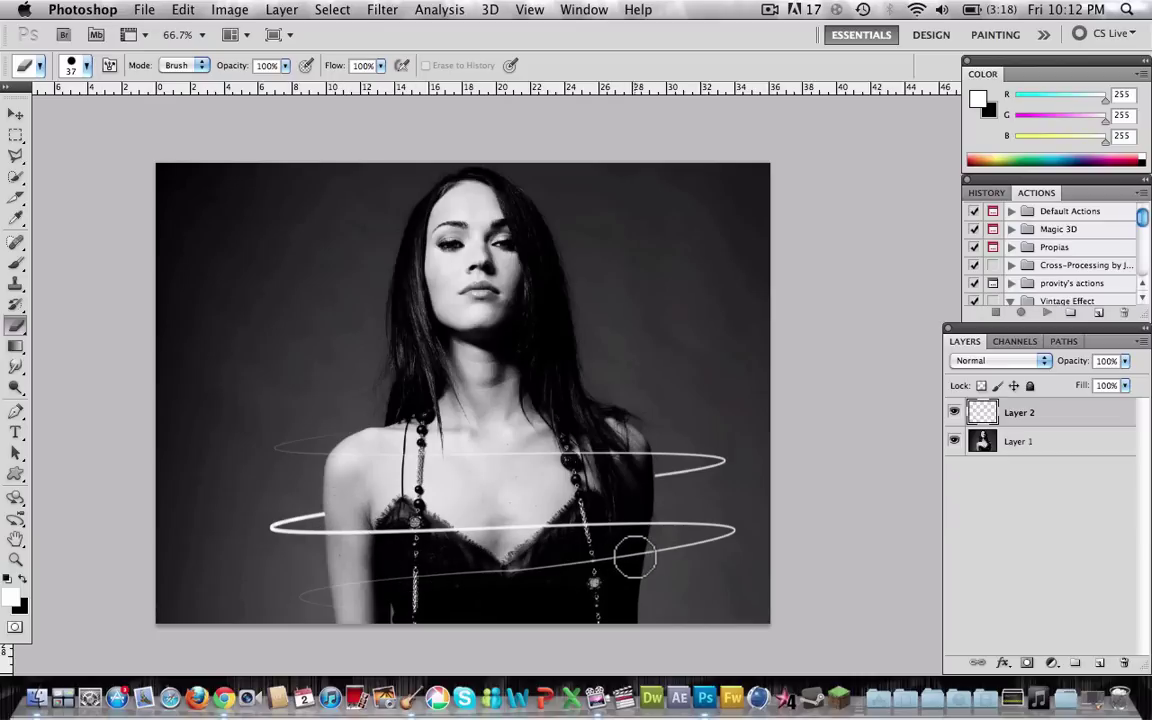
mouse_move(634, 556)
left_mouse_down()
mouse_move(390, 580)
mouse_move(373, 571)
mouse_move(334, 591)
left_mouse_up()
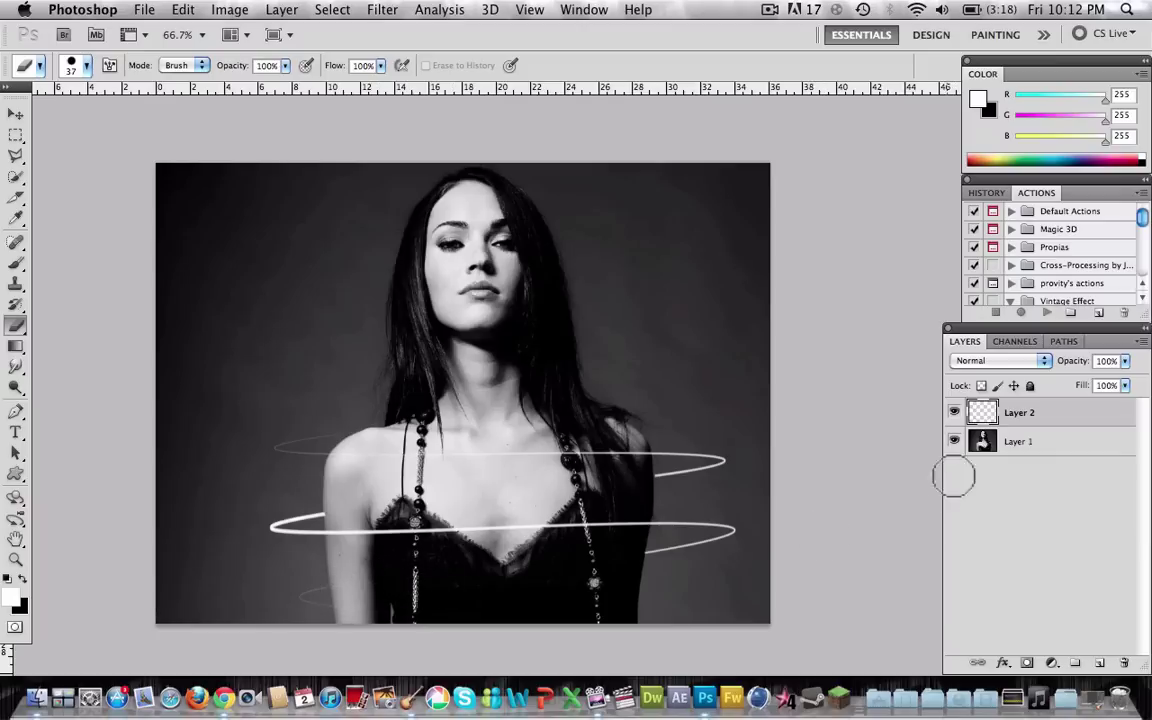
left_click(14, 113)
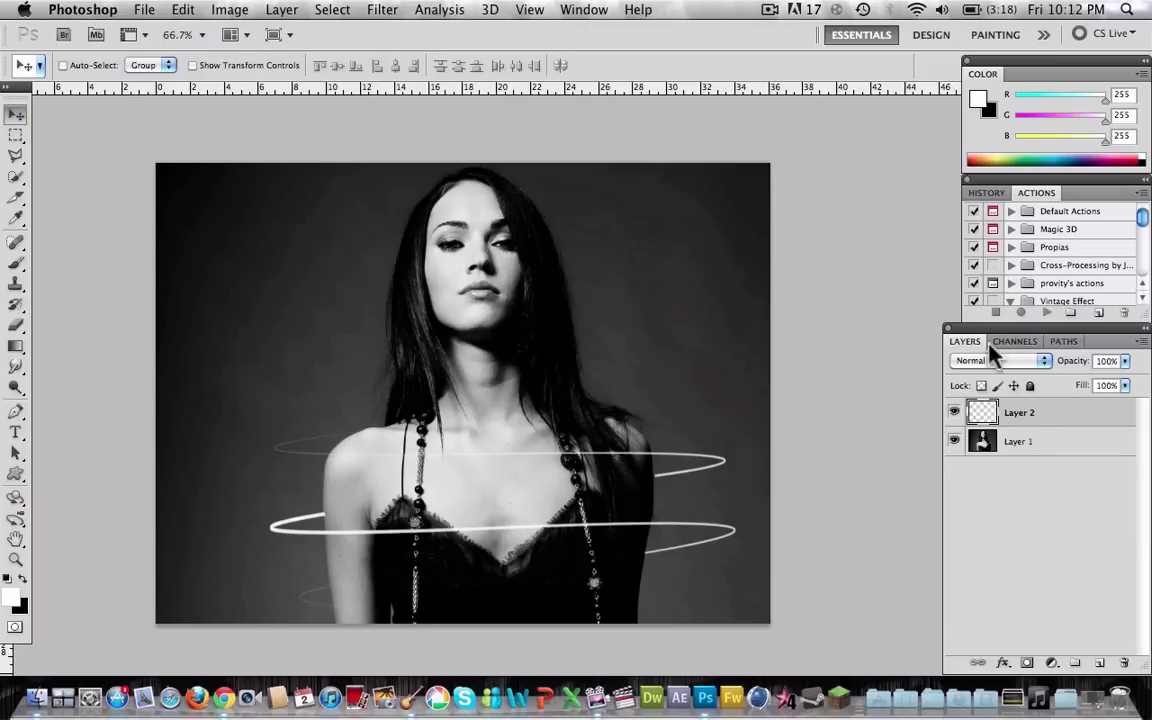
- Enable Outer Glow on Layer 2 in Screen mode with magenta colour de00ff
double_click(1040, 427)
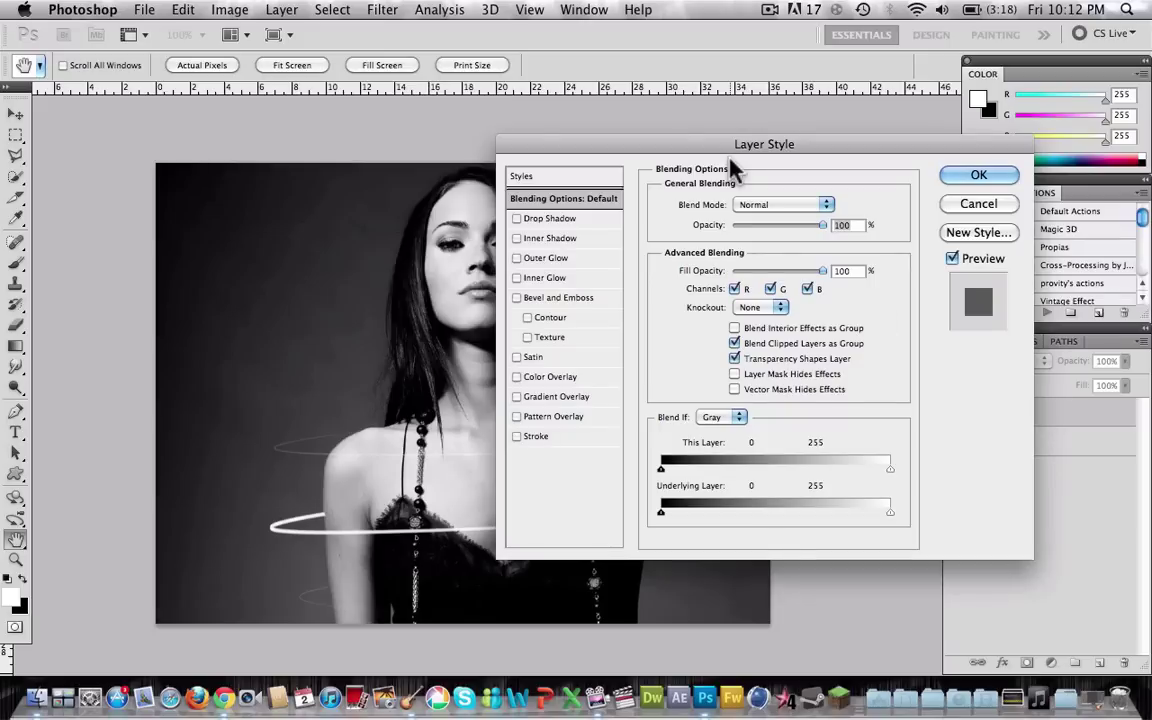
left_click_drag(716, 155, 932, 151)
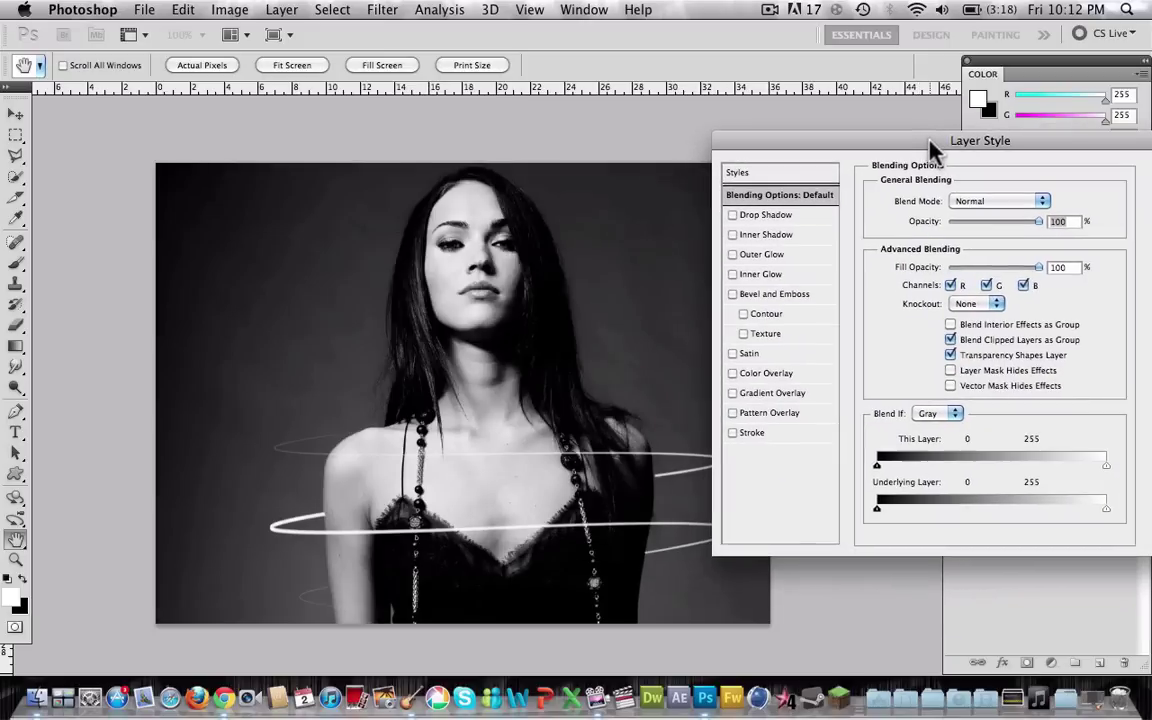
left_click(745, 256)
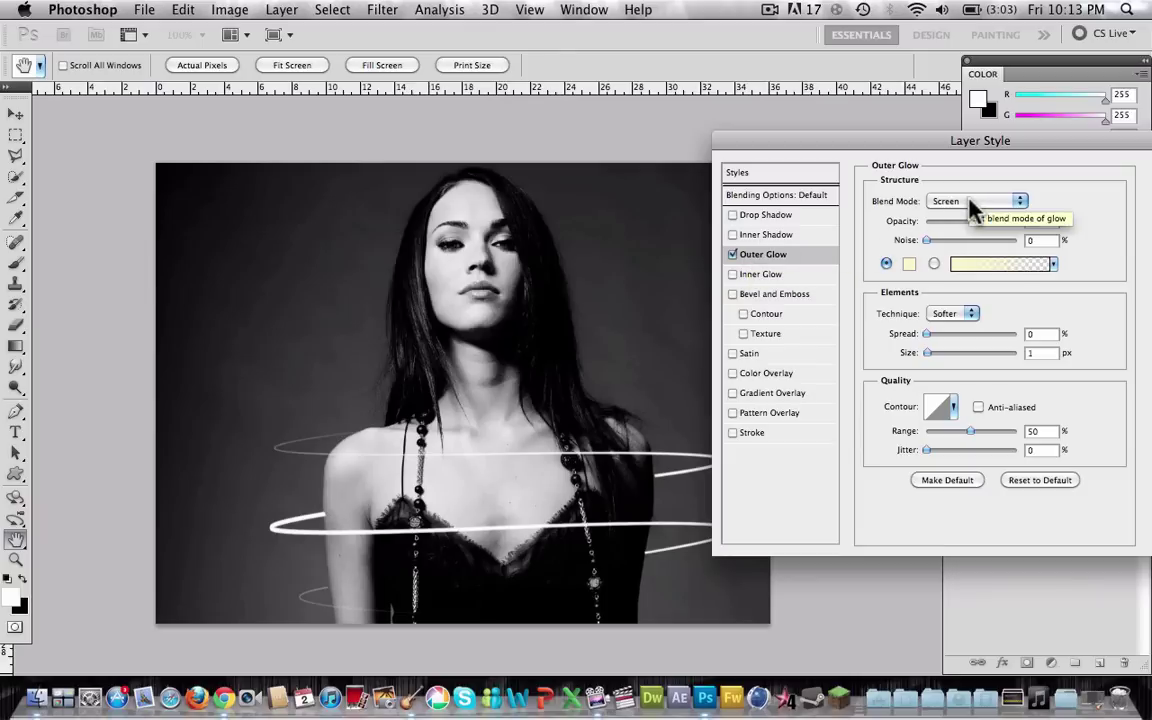
left_click(970, 203)
left_click(972, 201)
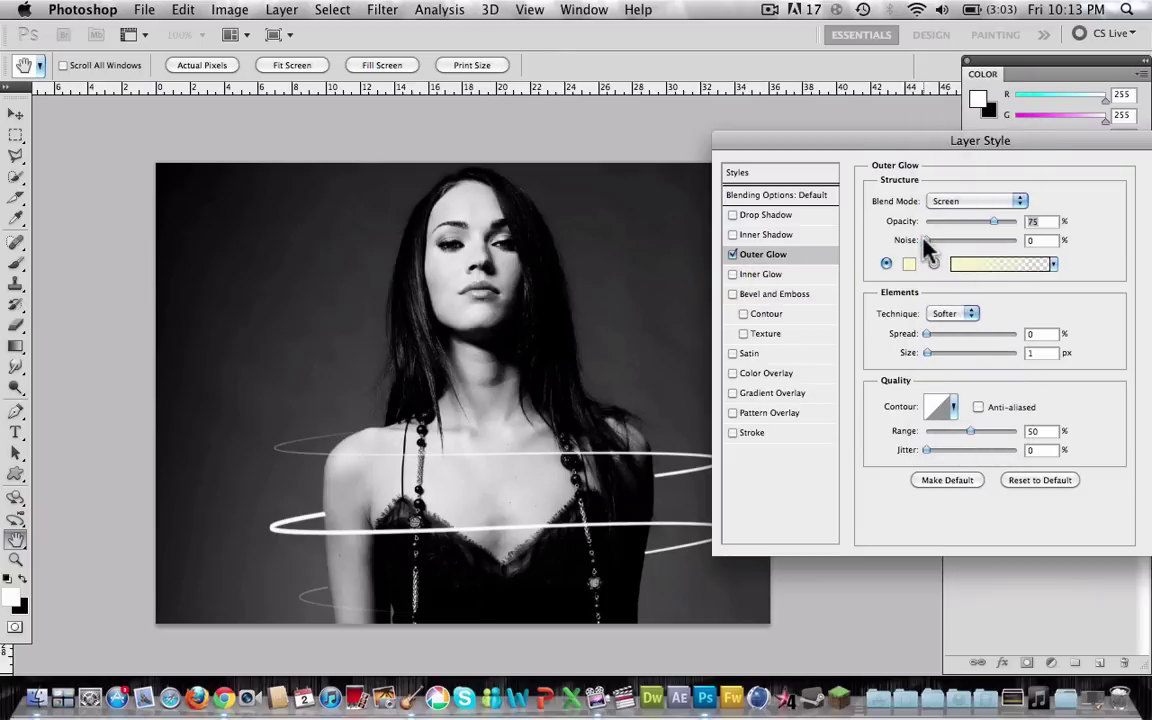
left_click(909, 264)
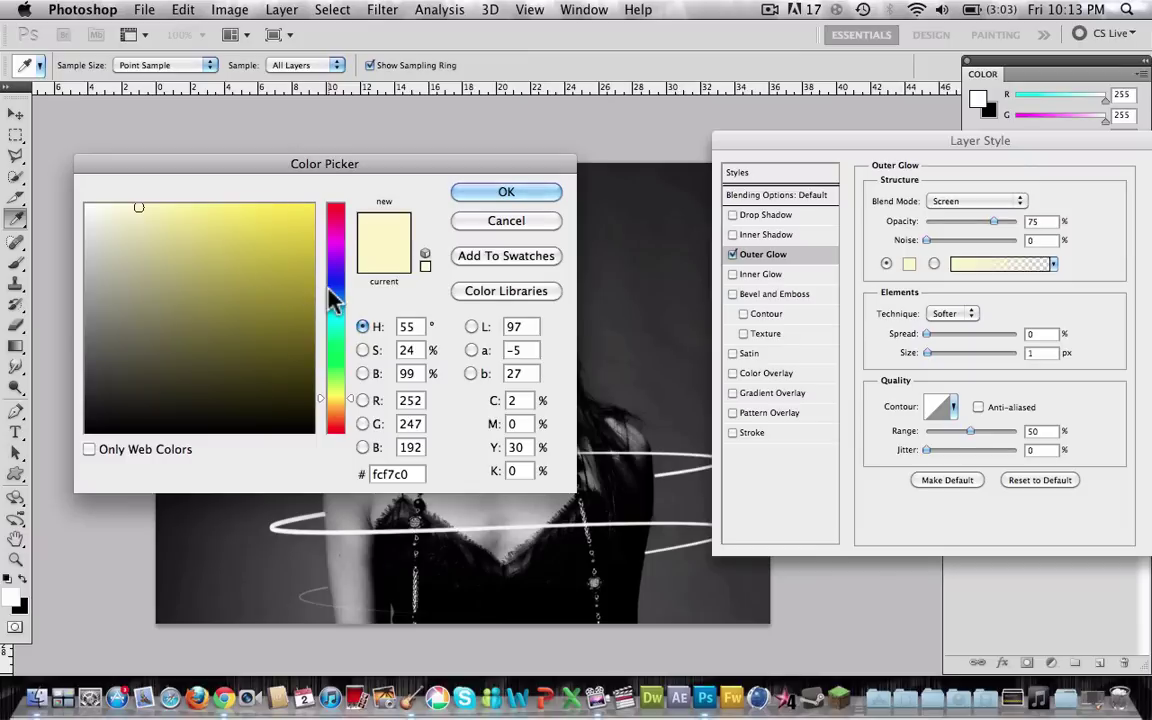
left_click_drag(329, 300, 334, 246)
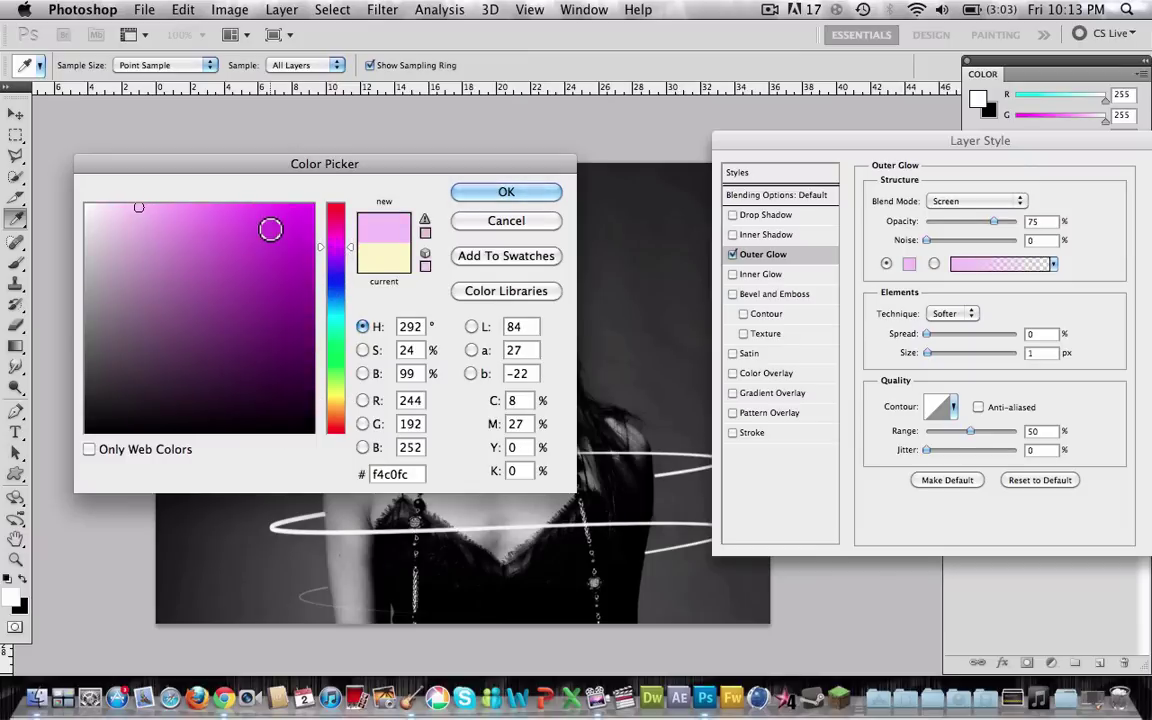
left_click_drag(270, 229, 409, 158)
left_click(502, 191)
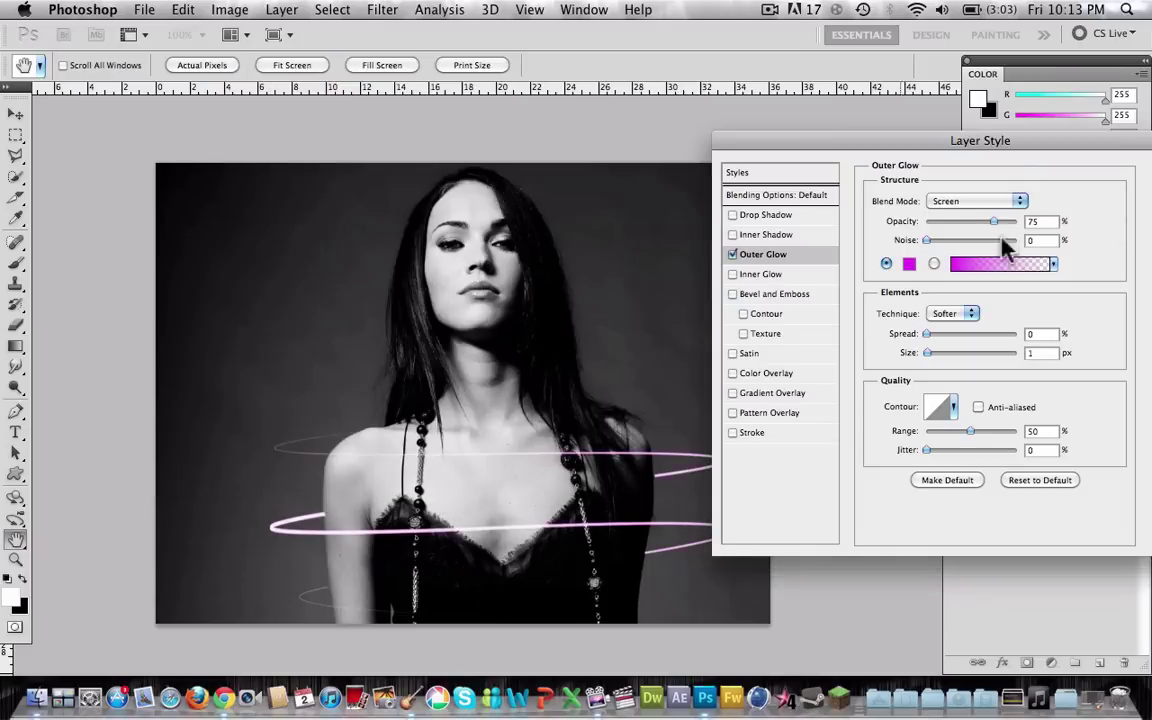
- Set the outer glow Spread to 10, Size to 9 px, with a curved contour
left_click(1040, 334)
type("10")
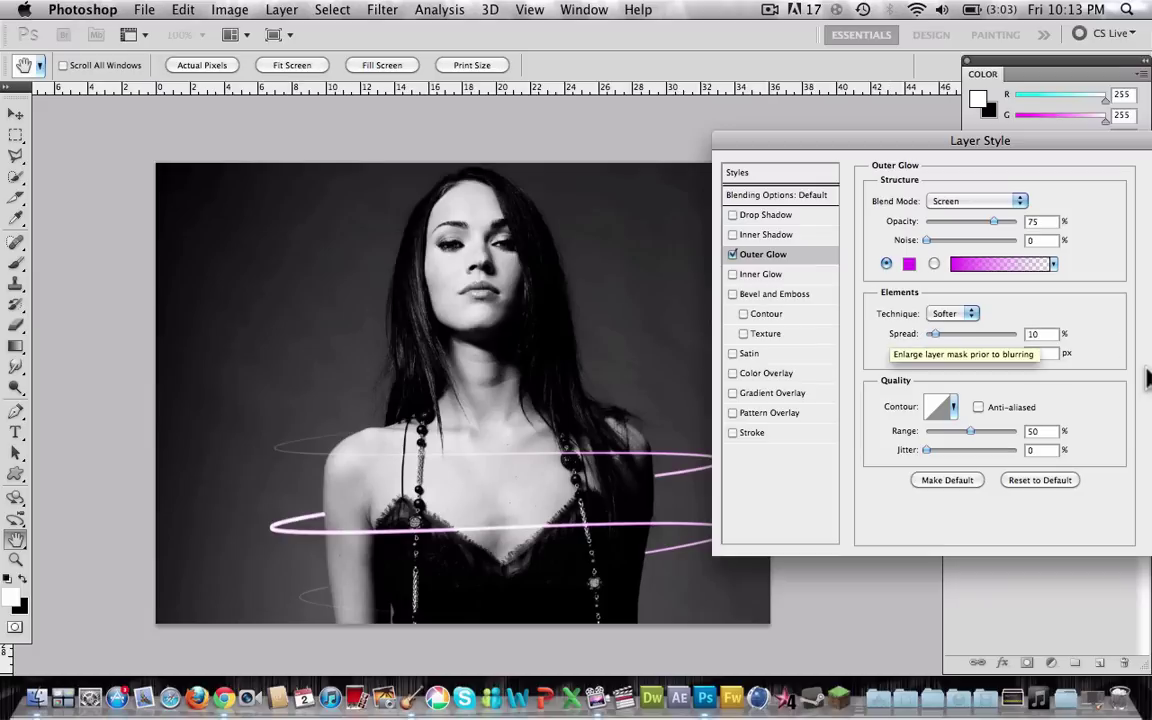
key("Tab")
type("9")
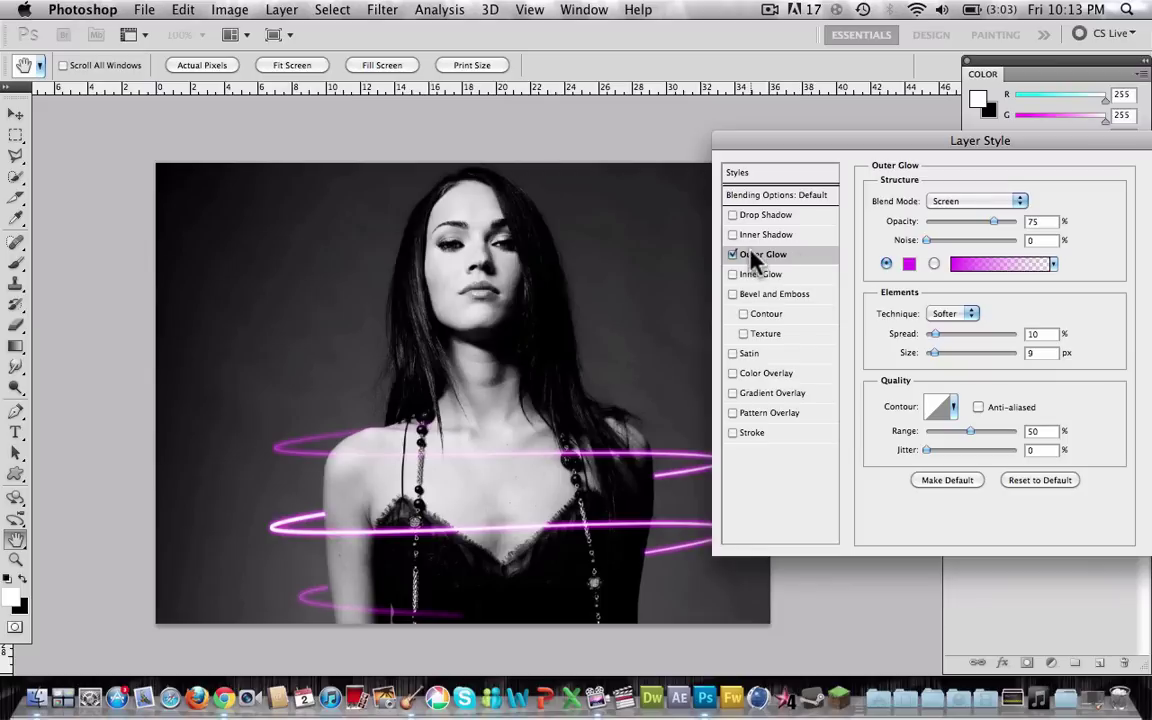
left_click(953, 407)
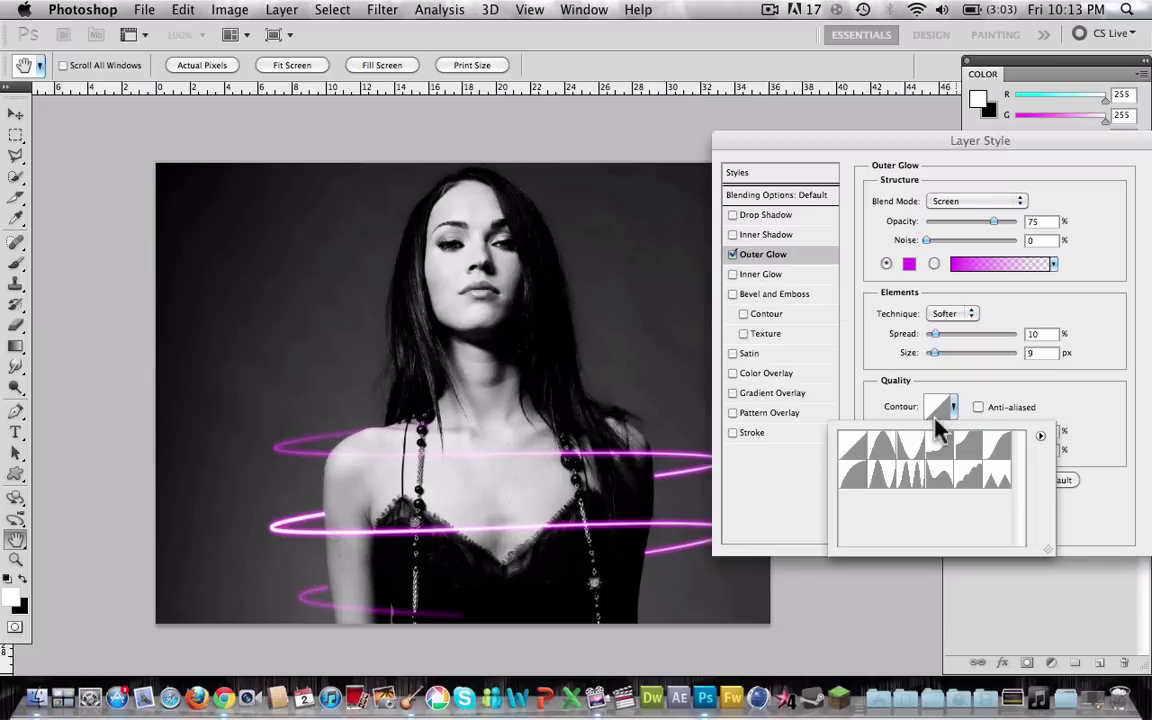
left_click(850, 476)
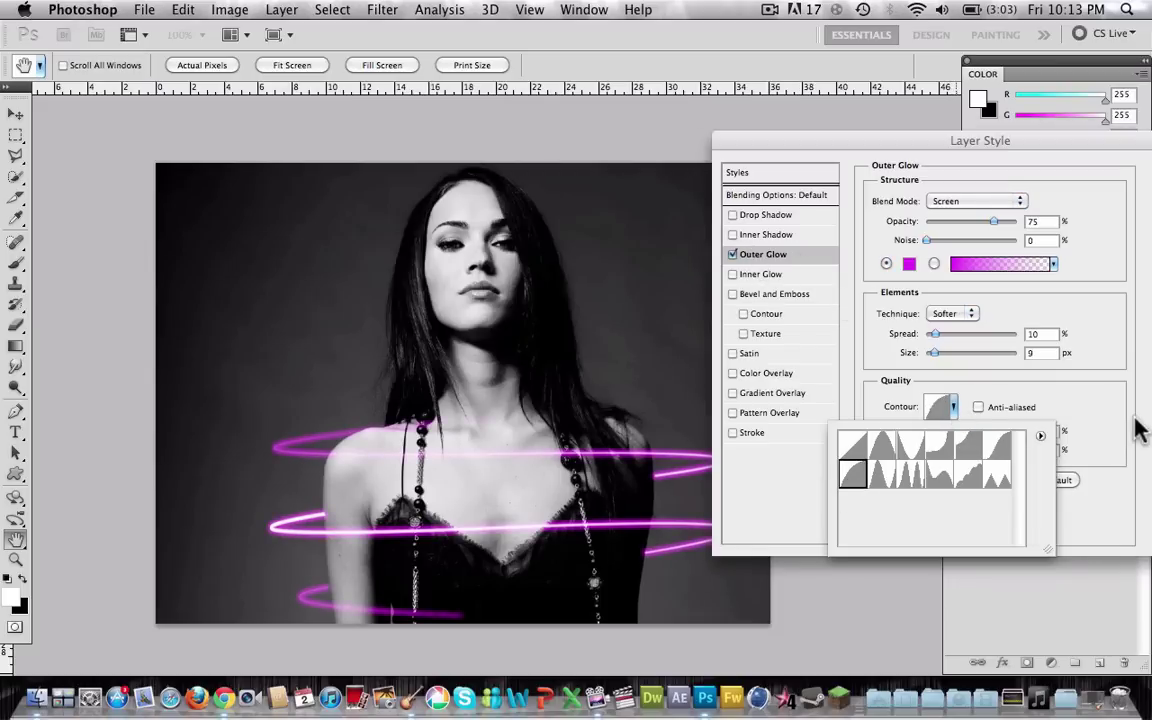
left_click(1022, 380)
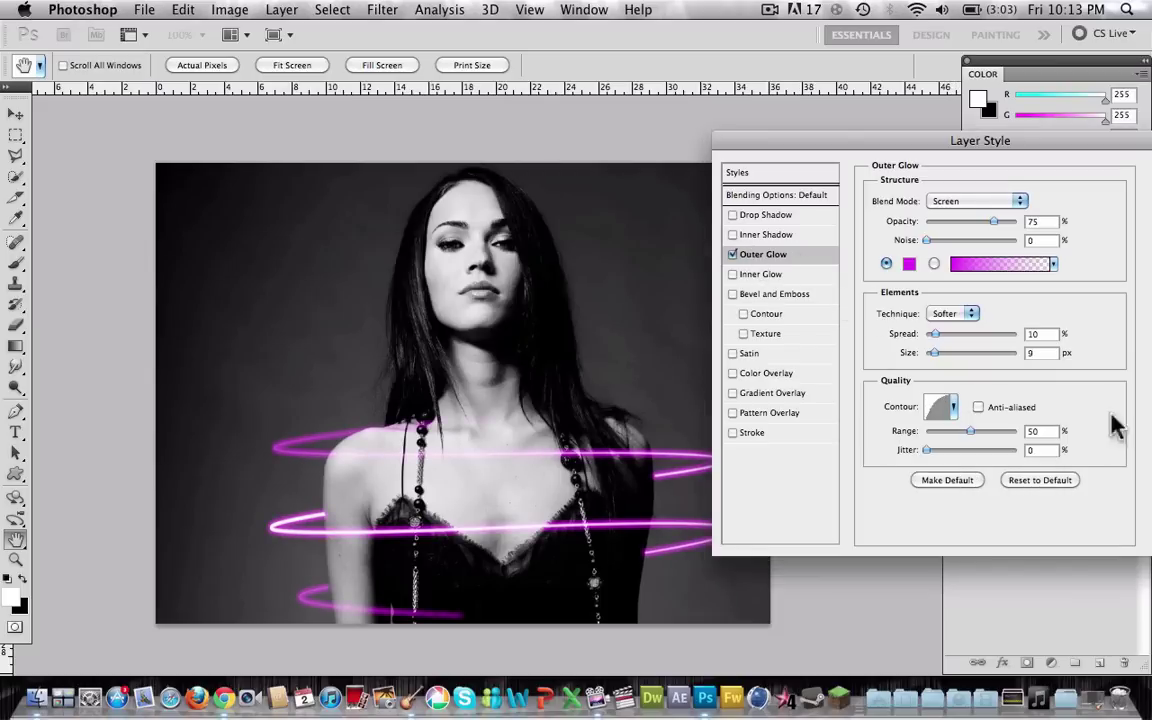
- Enable Inner Shadow with light pink colour fe99ff
left_click(755, 236)
left_click(1045, 201)
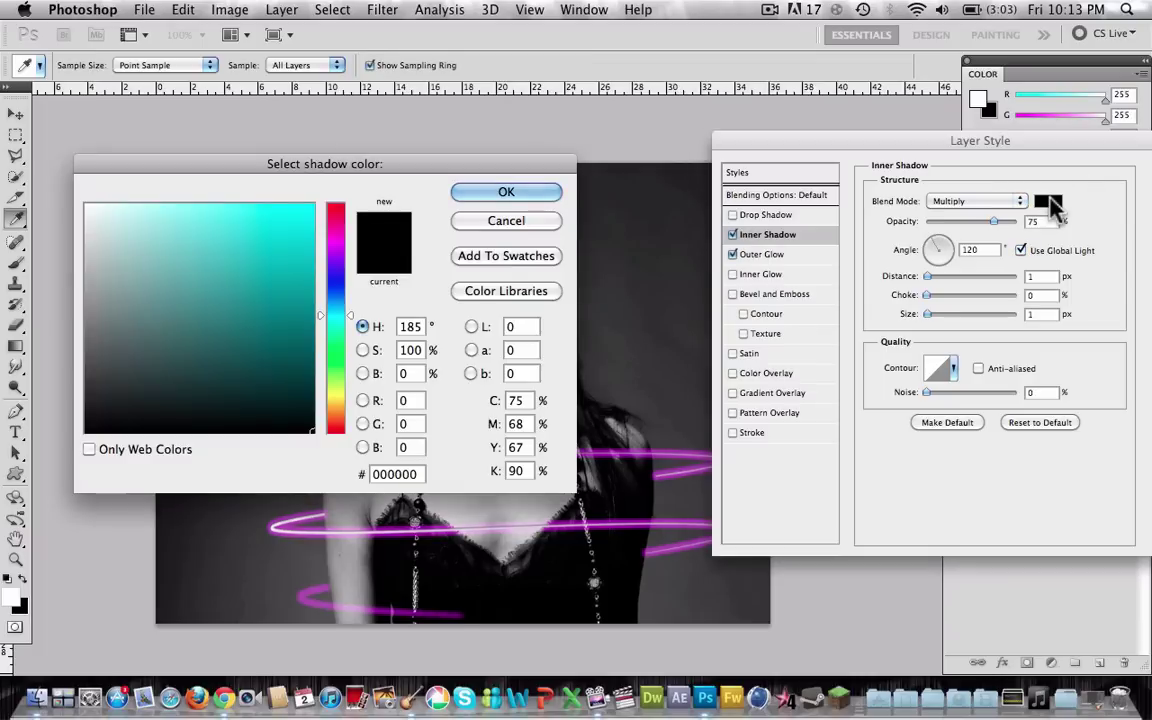
left_click_drag(338, 325, 335, 242)
left_click_drag(224, 239, 174, 172)
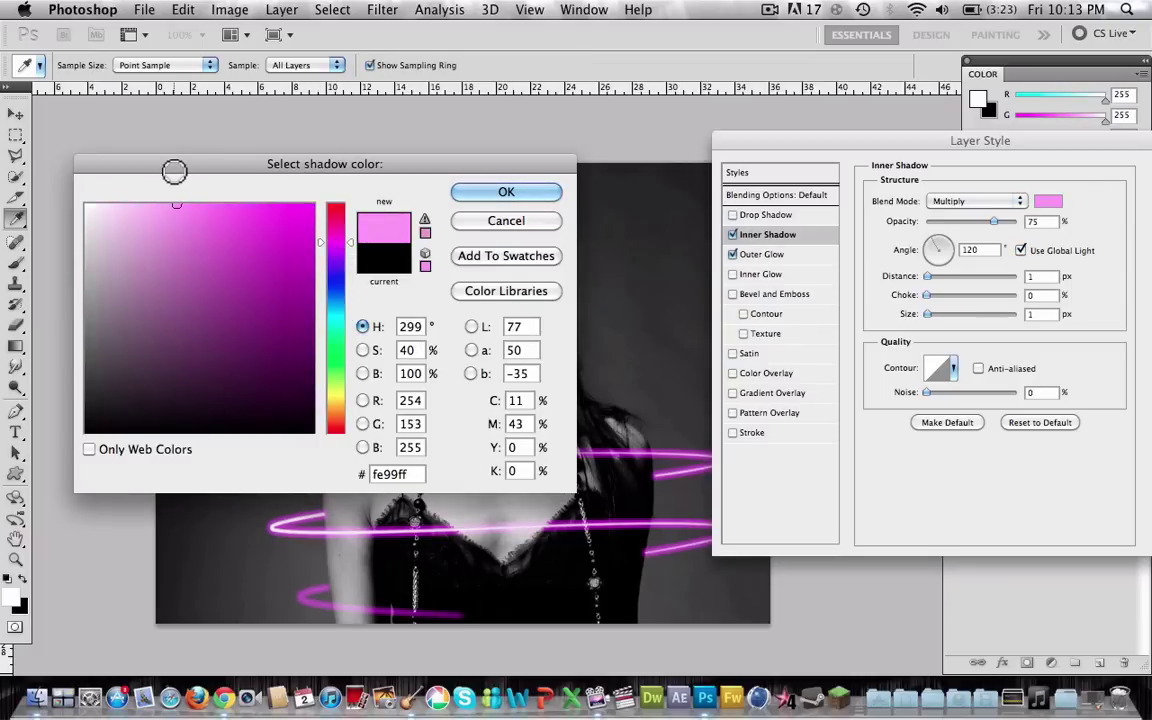
left_click(510, 193)
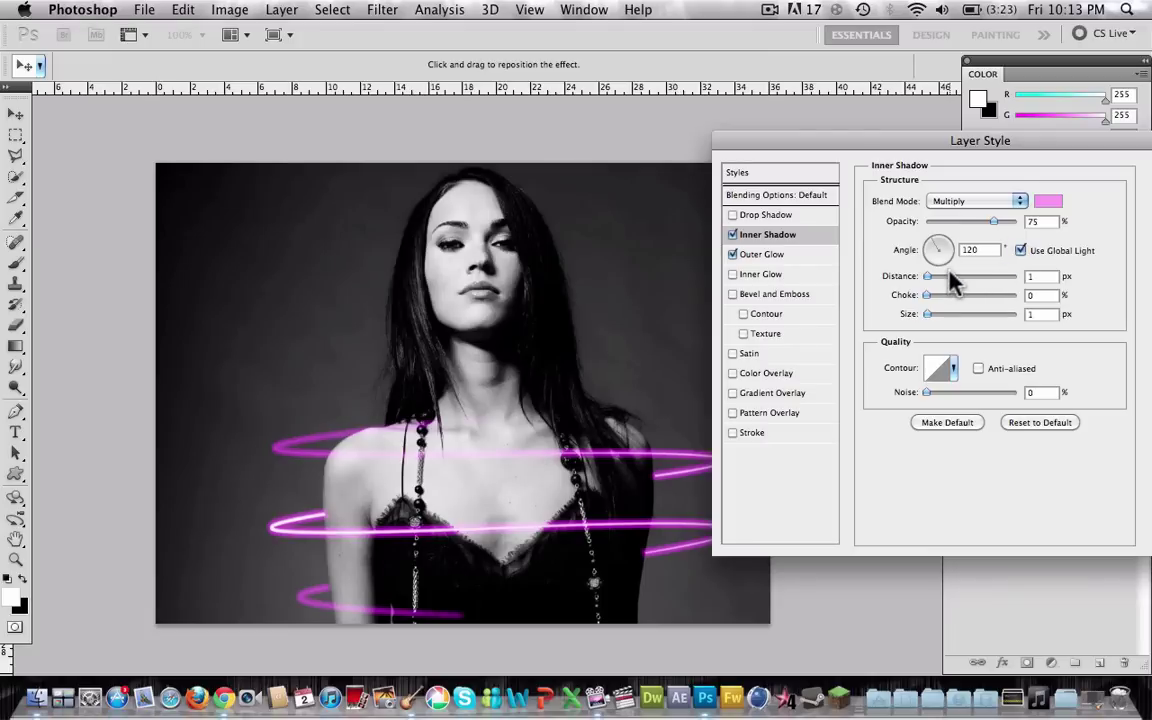
- Set the inner shadow Distance to 26 px, Size to 109 px, with a curved contour
left_click_drag(928, 282, 968, 316)
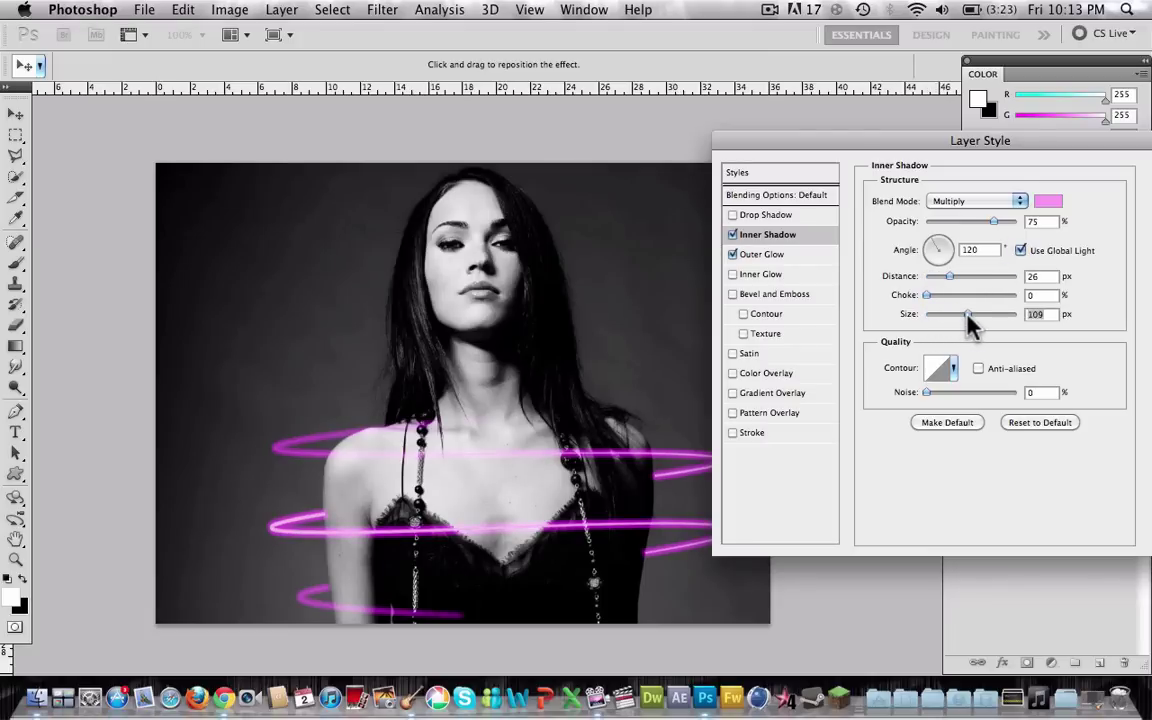
left_click(956, 368)
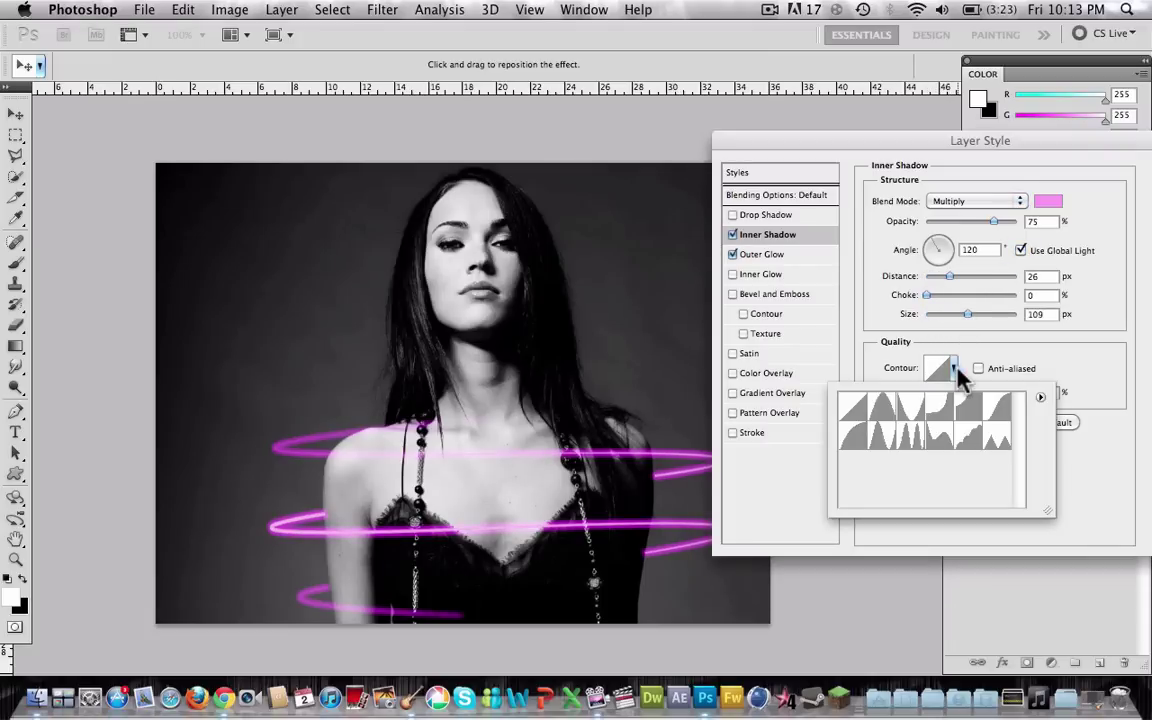
left_click(854, 438)
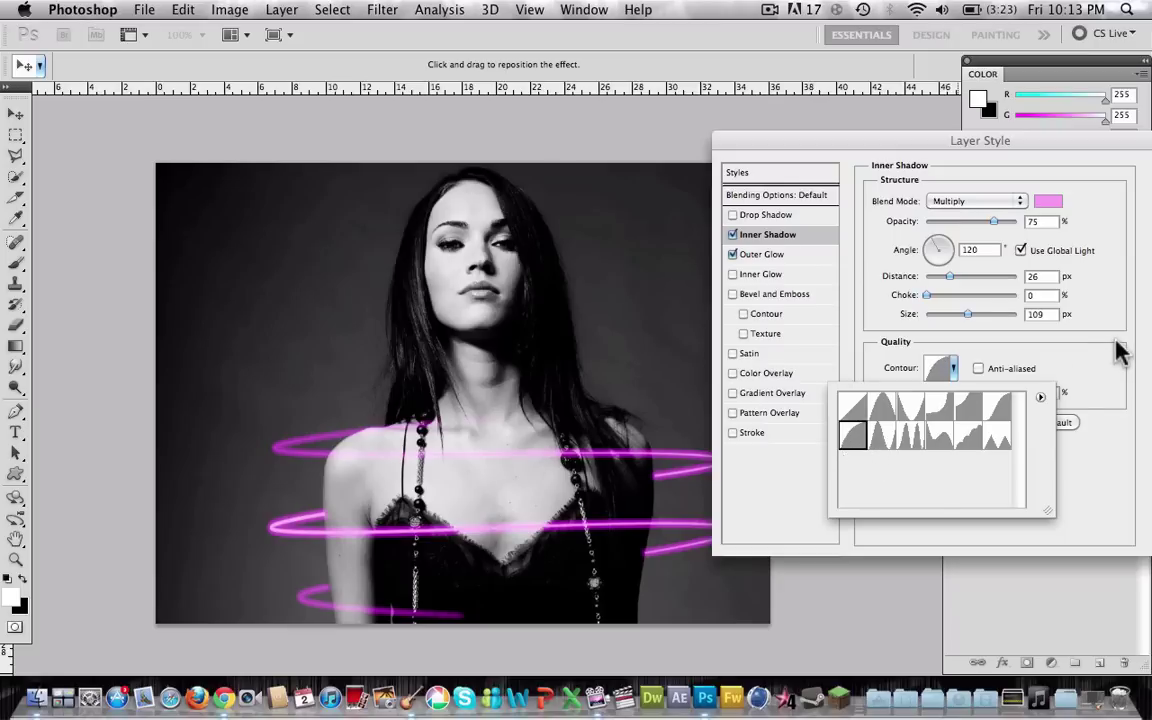
left_click(1002, 306)
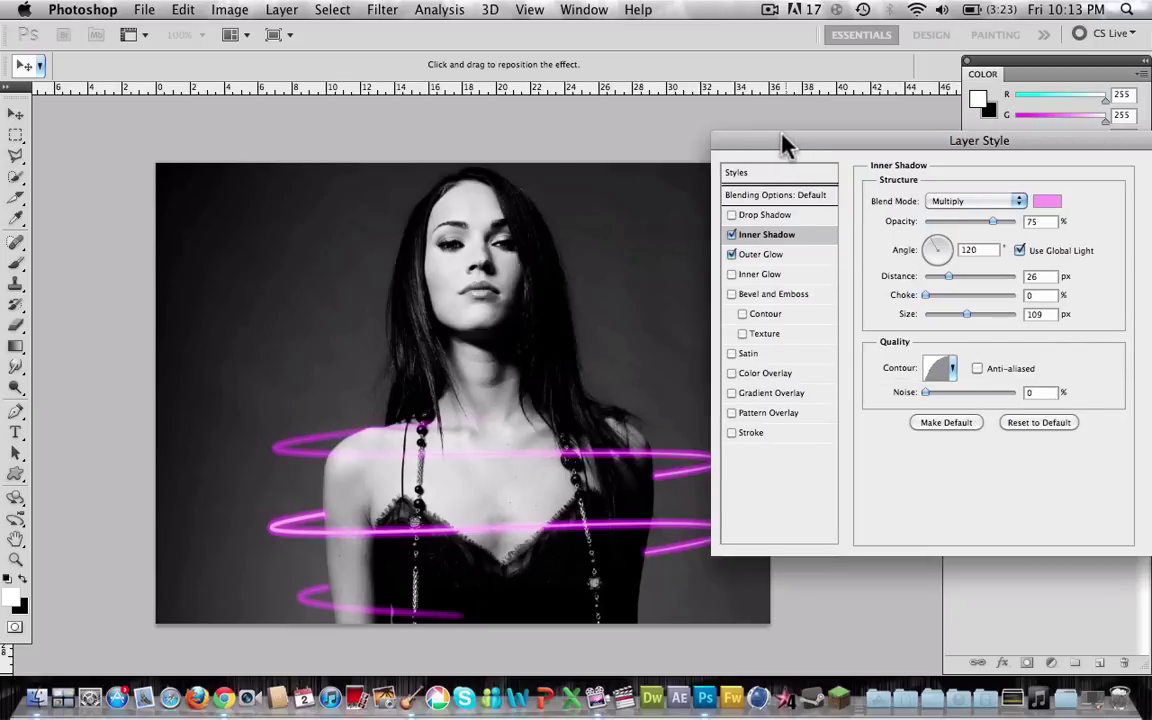
left_click_drag(782, 145, 637, 128)
- Apply the Layer Style to the rings and add empty Layer 3 above them
left_click(1049, 155)
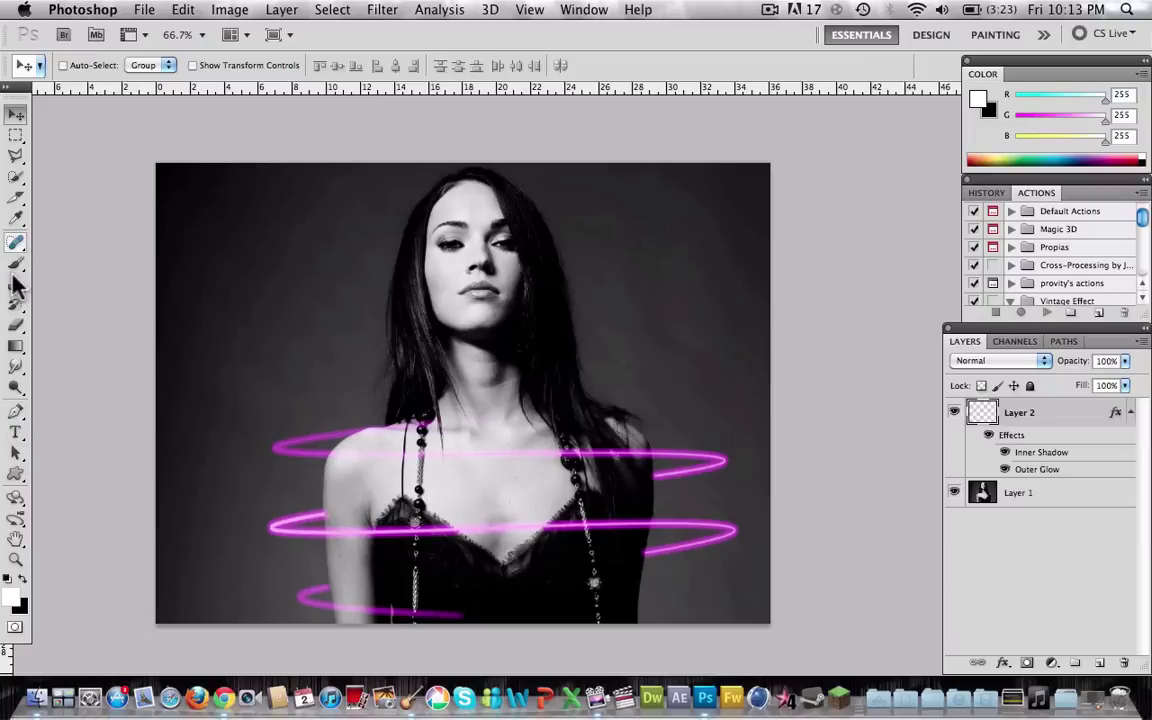
left_click(16, 326)
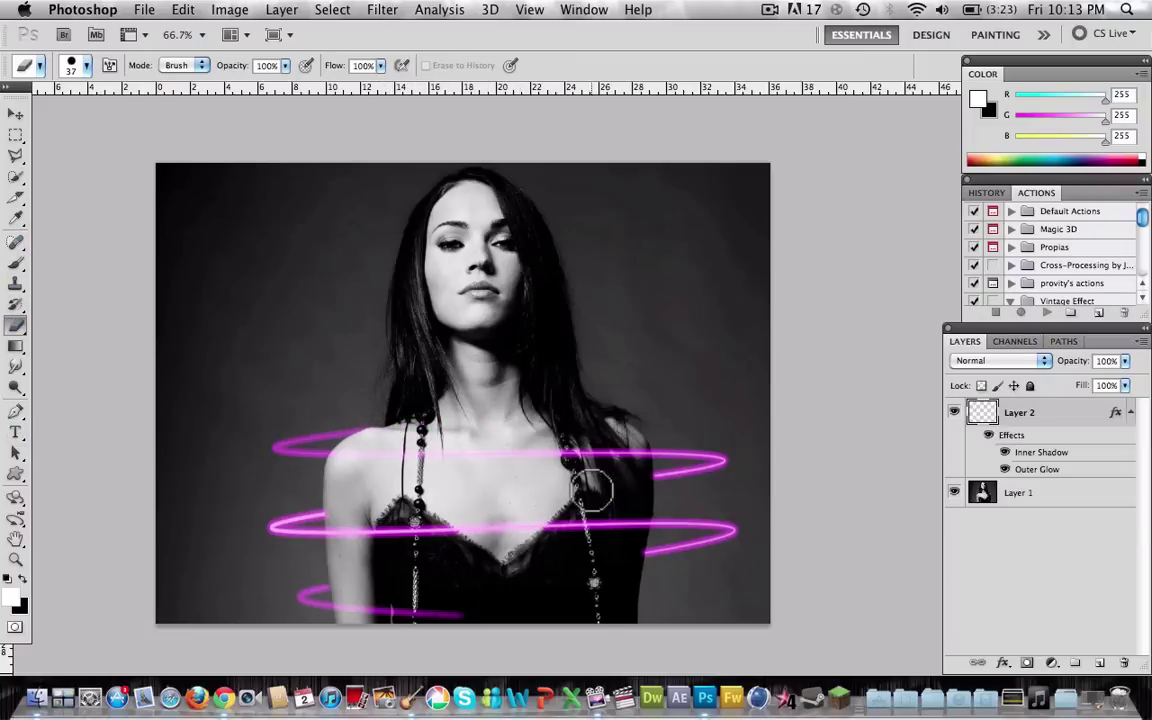
left_click(16, 115)
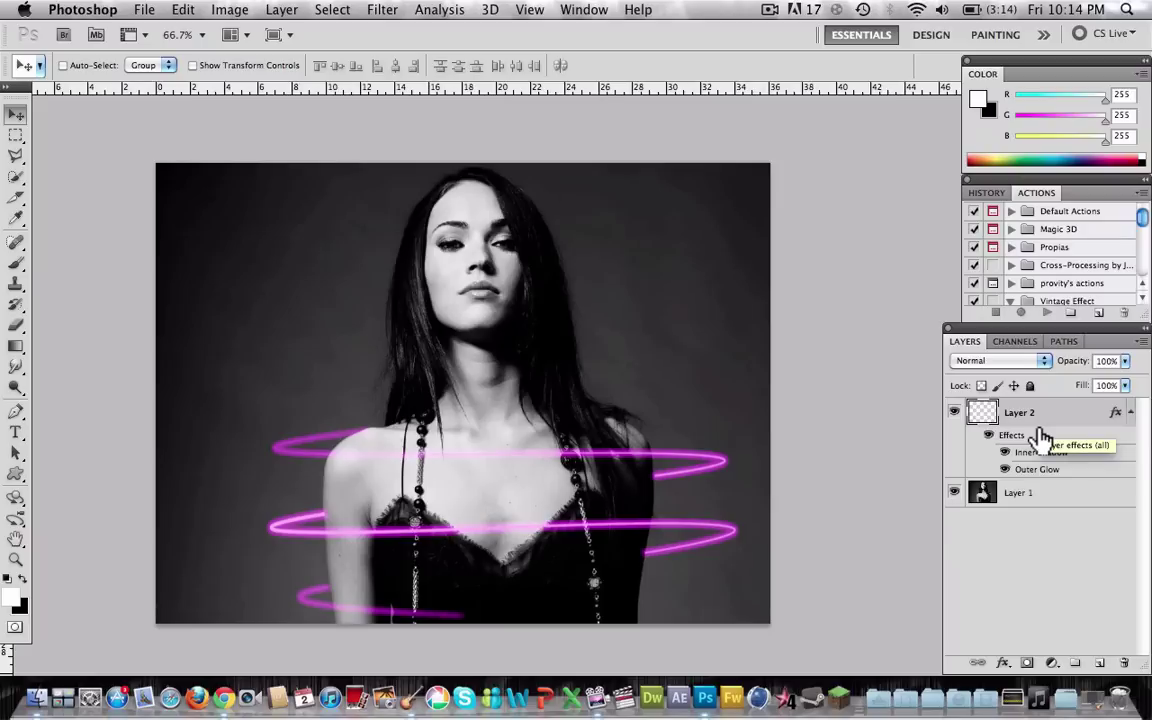
left_click(1099, 664)
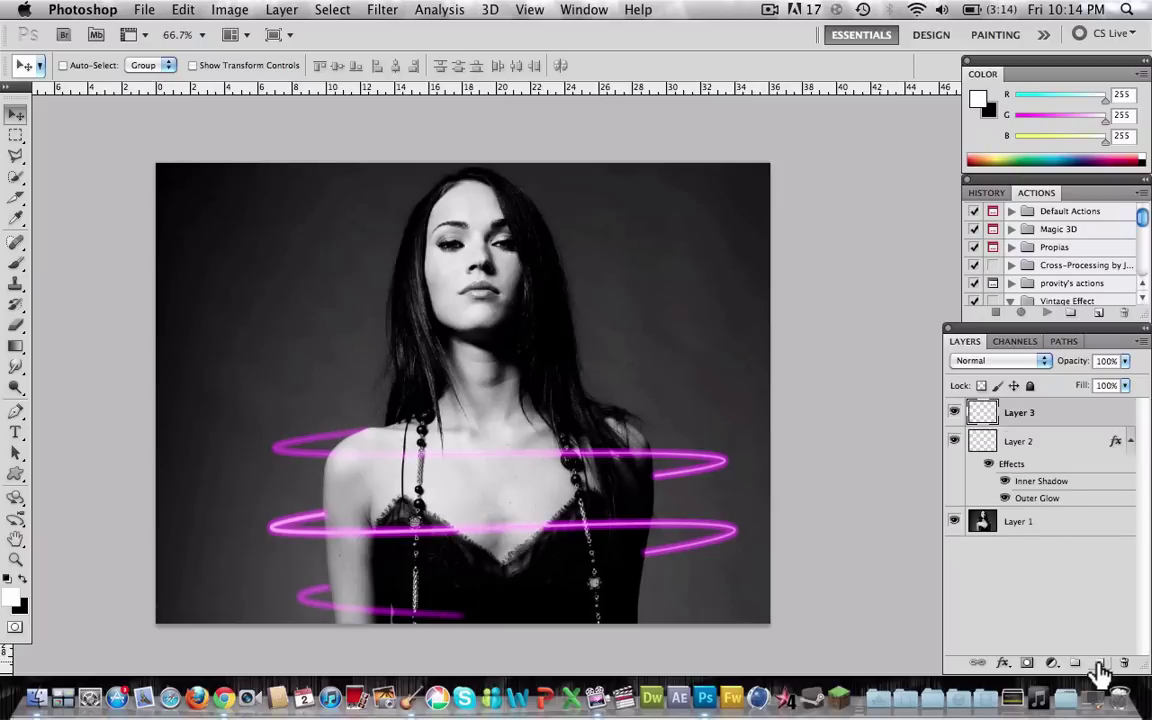
- Set the Type tool's text colour to white
left_click(15, 430)
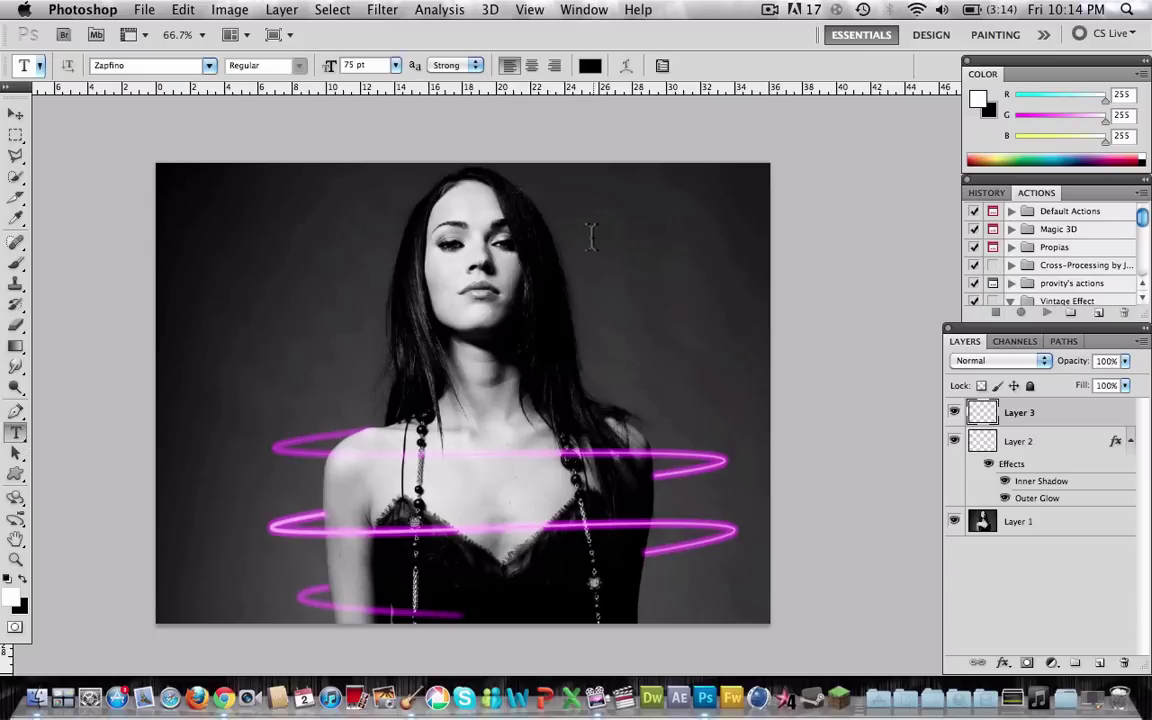
left_click(590, 66)
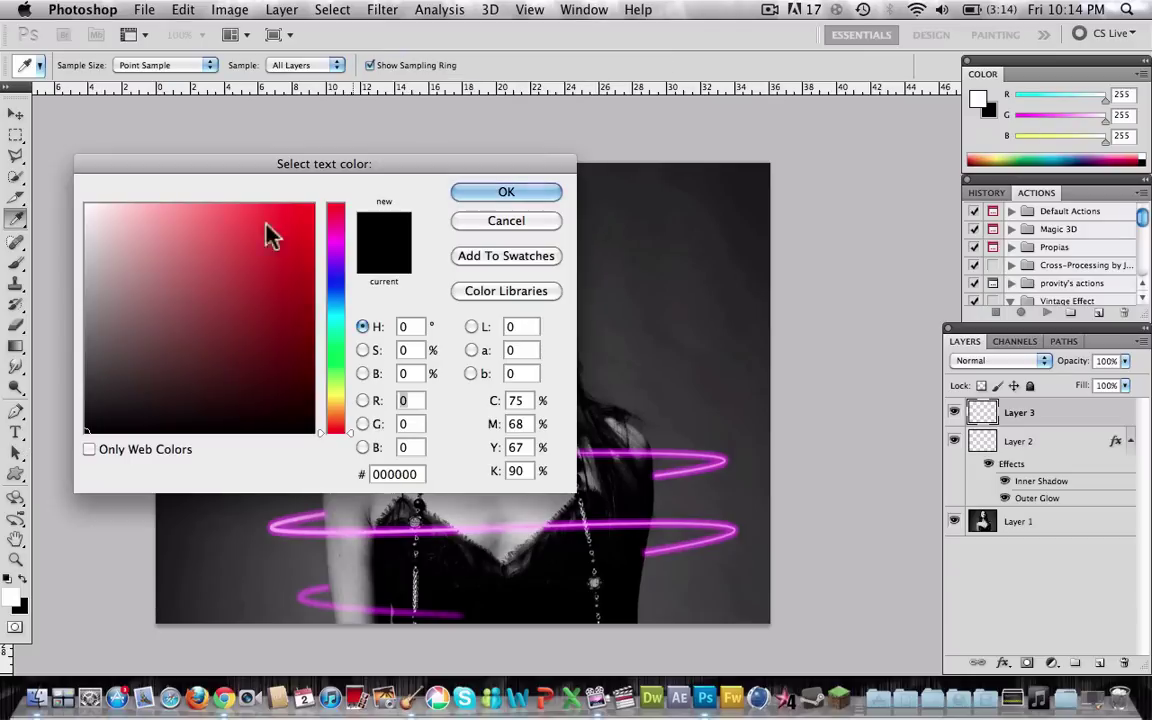
left_click(278, 285)
left_click(86, 206)
left_click(502, 195)
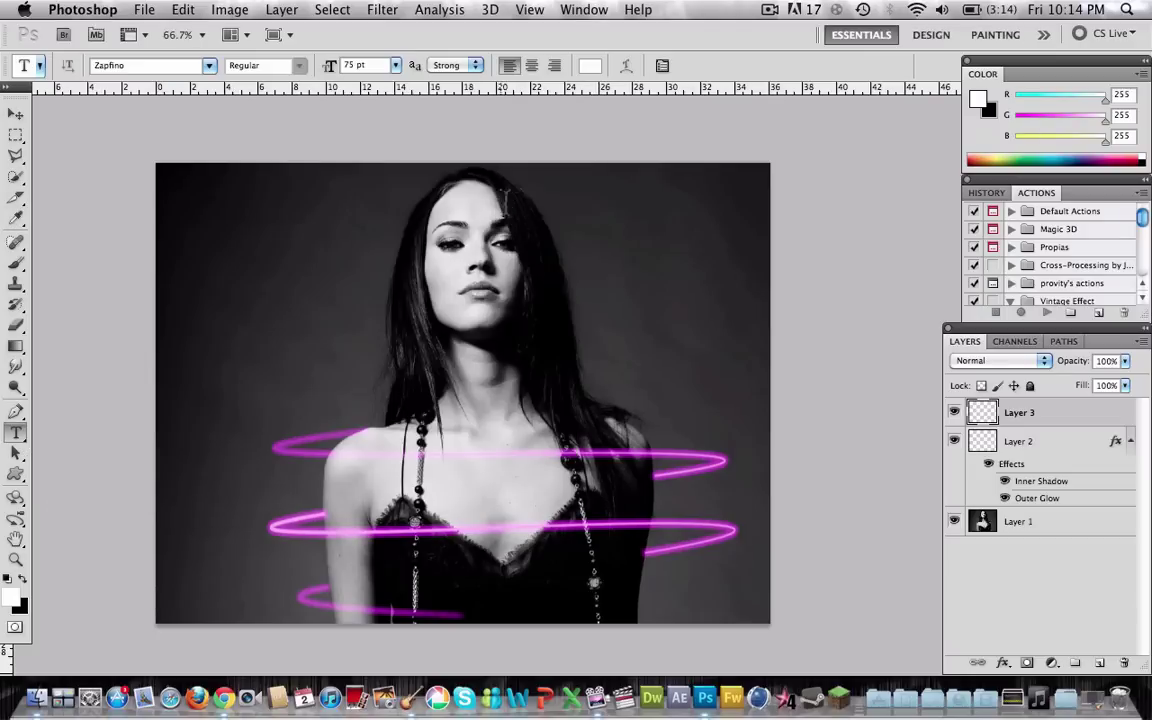
- Type 'Glow' near the upper right of the portrait and nudge it into place
left_click(593, 262)
type("glo")
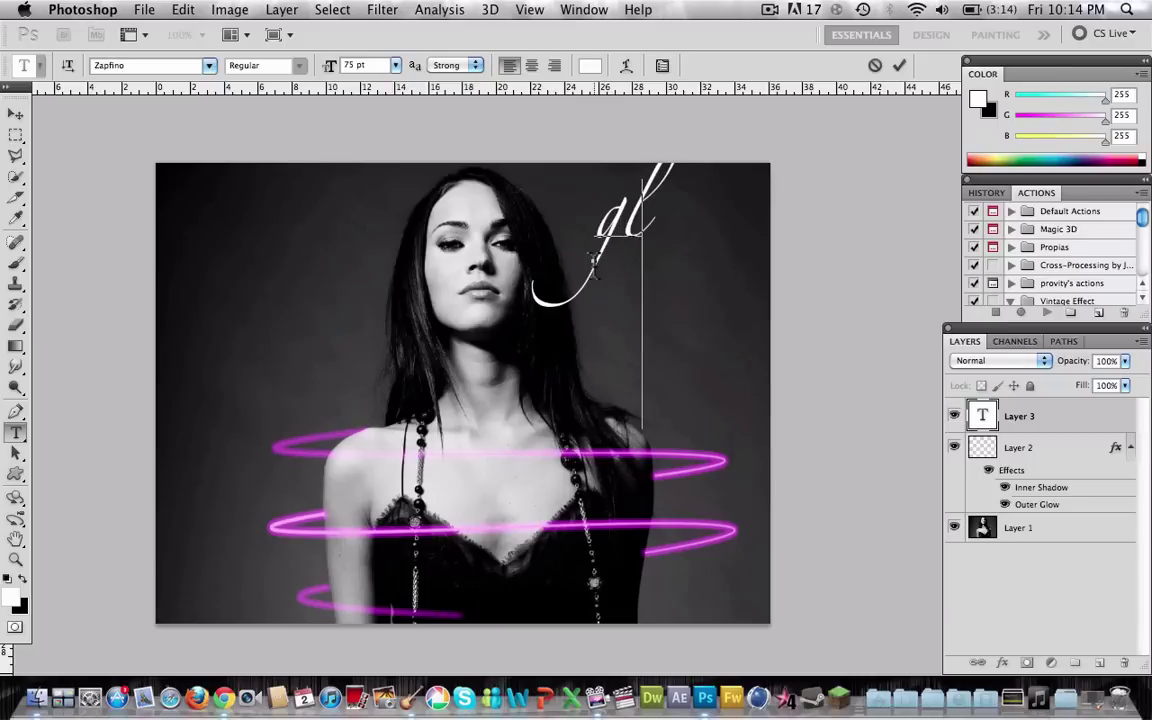
key("BackSpace")
key("BackSpace")
key("BackSpace")
type("H")
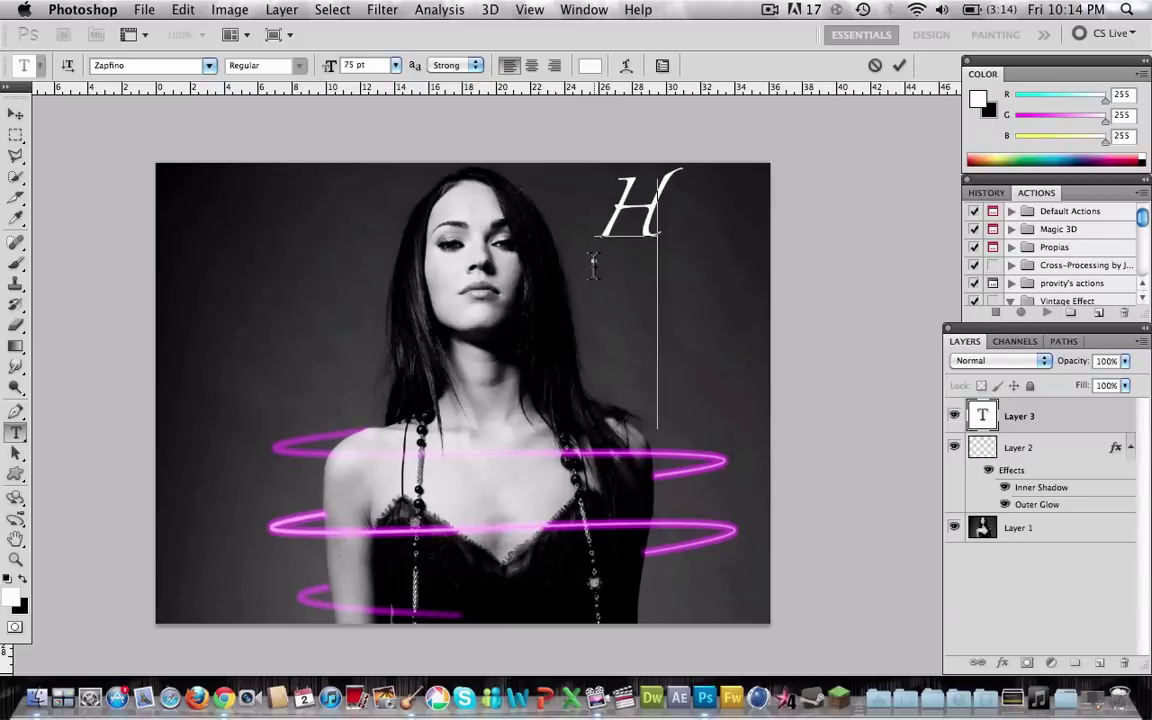
key("BackSpace")
type("Glow")
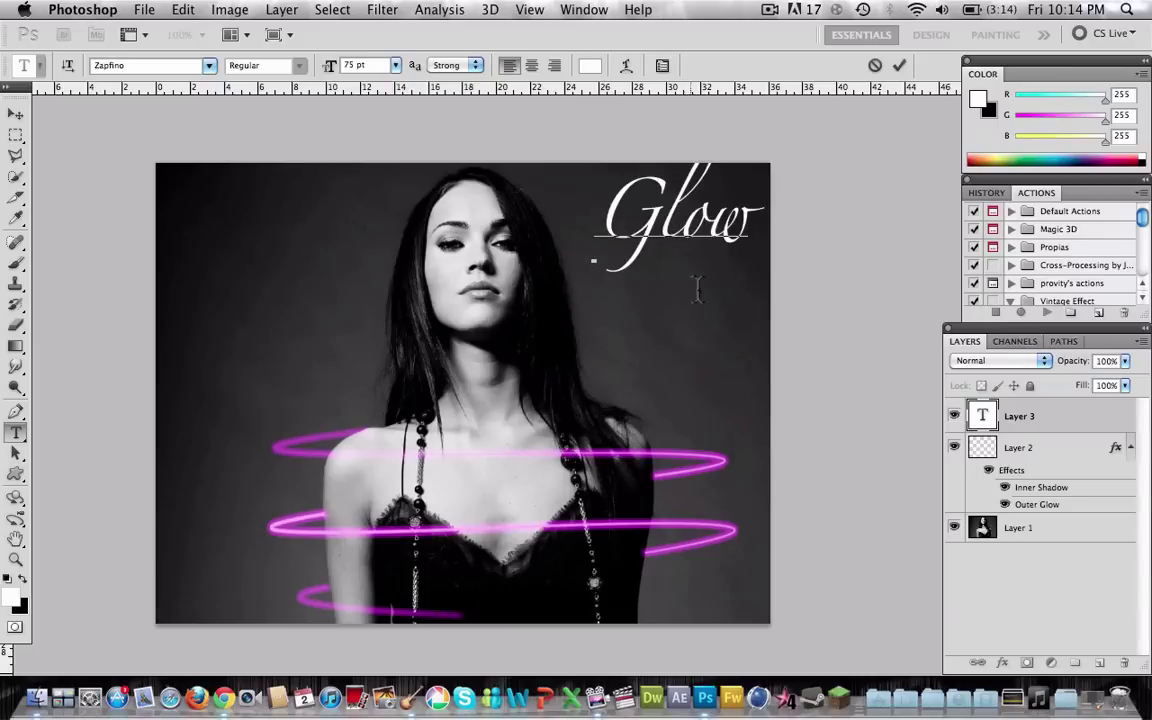
left_click(16, 114)
left_click_drag(700, 278, 710, 250)
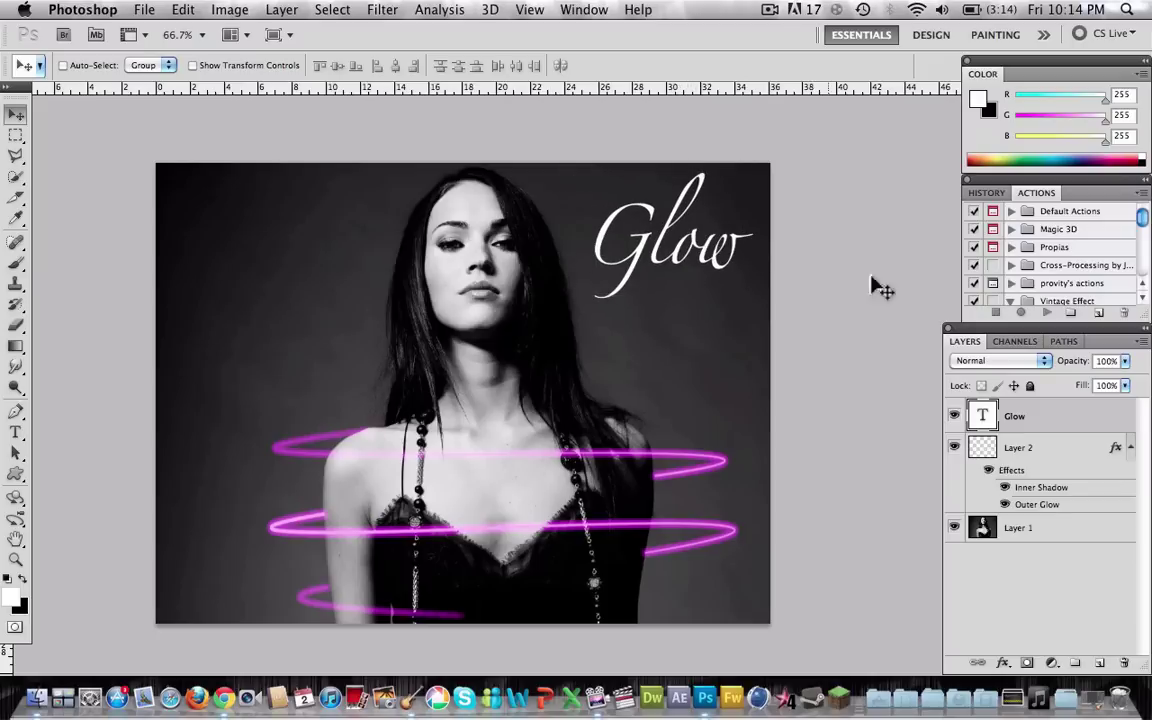
- Rasterize the Glow type layer and open its Layer Style settings
right_click(1040, 420)
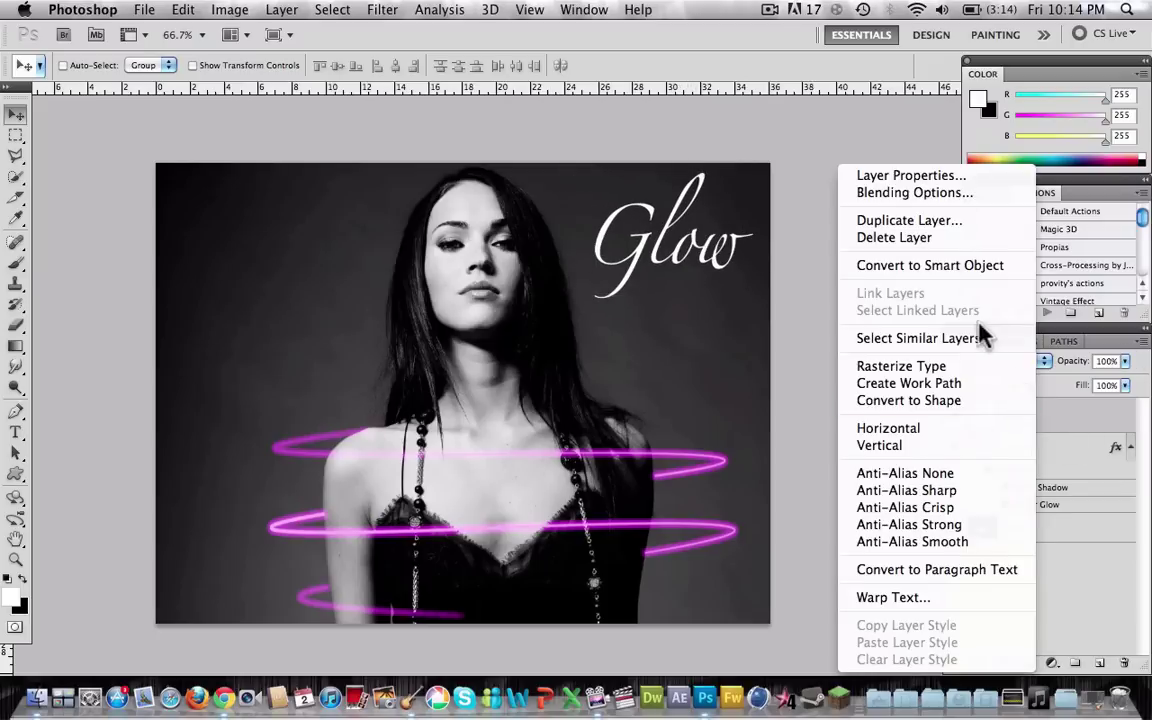
left_click(876, 368)
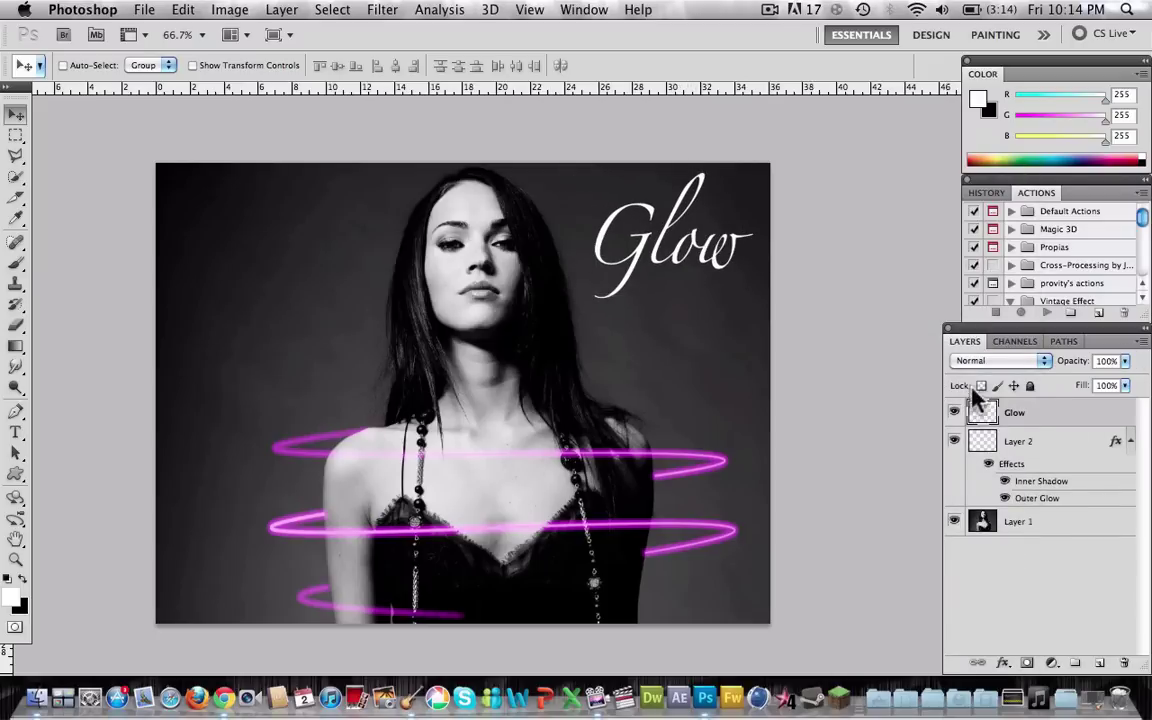
double_click(1040, 420)
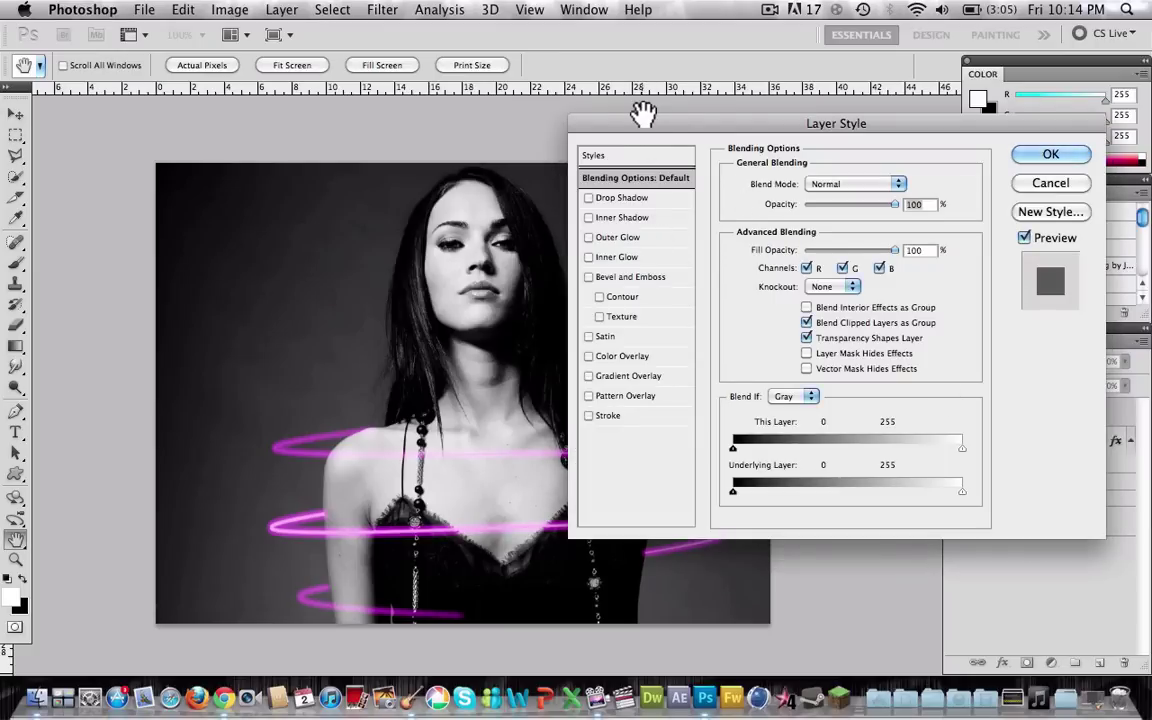
left_click_drag(660, 128, 853, 140)
left_click_drag(600, 295, 490, 283)
left_click_drag(890, 128, 801, 136)
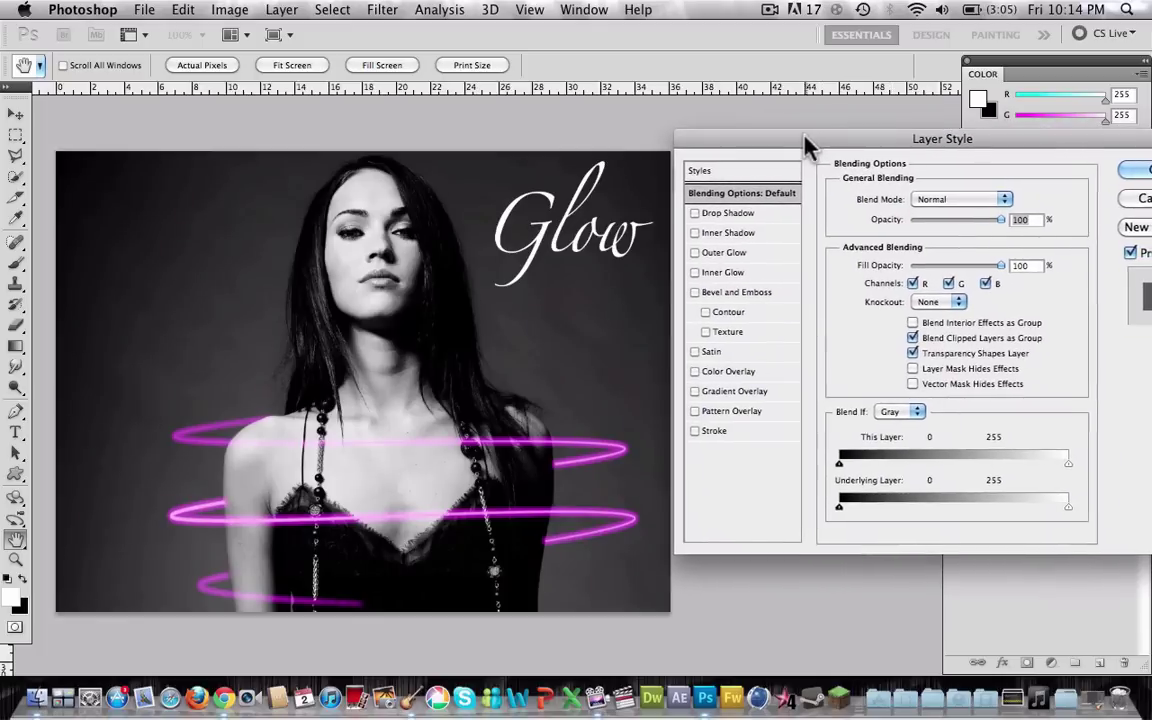
- Enable Outer Glow on the text with a light blue colour
left_click(718, 254)
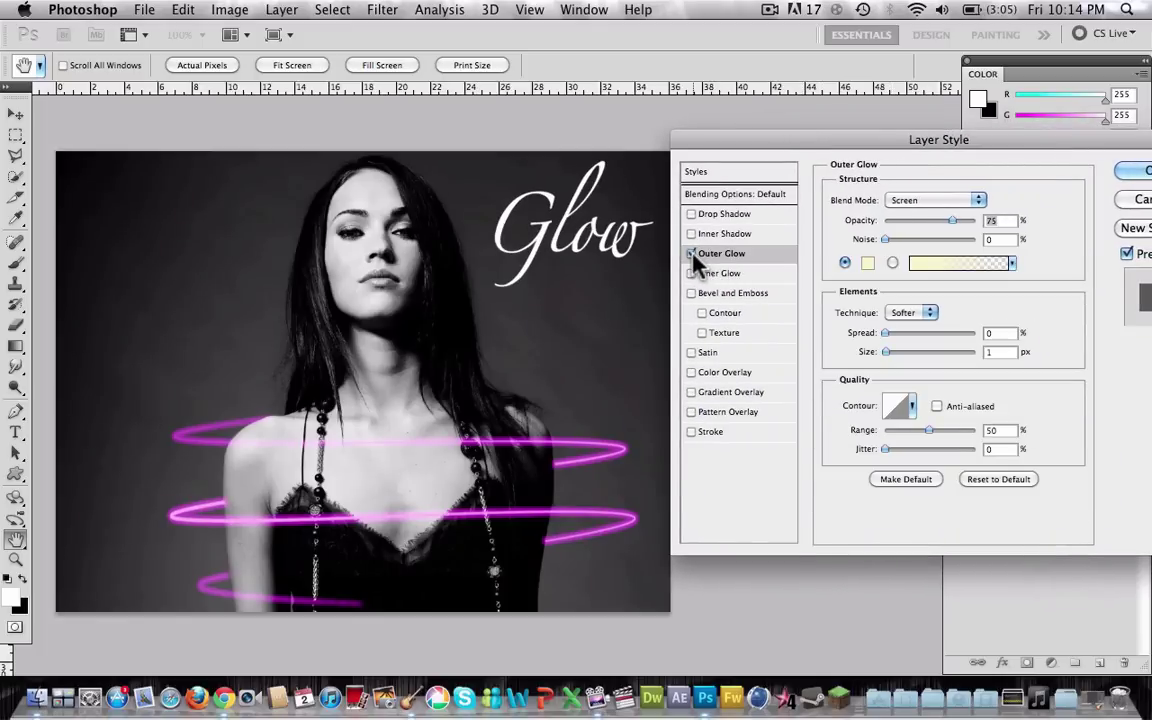
left_click(869, 263)
mouse_move(326, 311)
left_mouse_down()
mouse_move(327, 255)
mouse_move(342, 300)
left_mouse_up()
left_click_drag(215, 240, 182, 205)
left_click(528, 194)
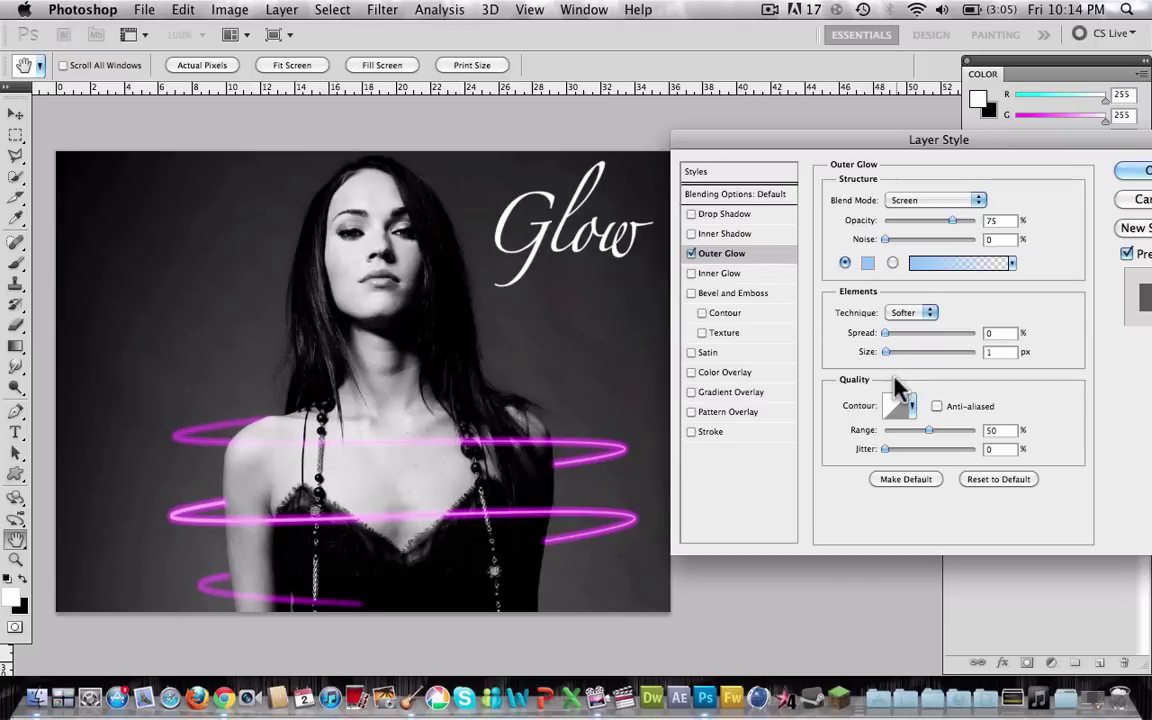
- Set the text glow Spread to 10, Size to 9 px, with a new contour shape
double_click(995, 333)
type("1")
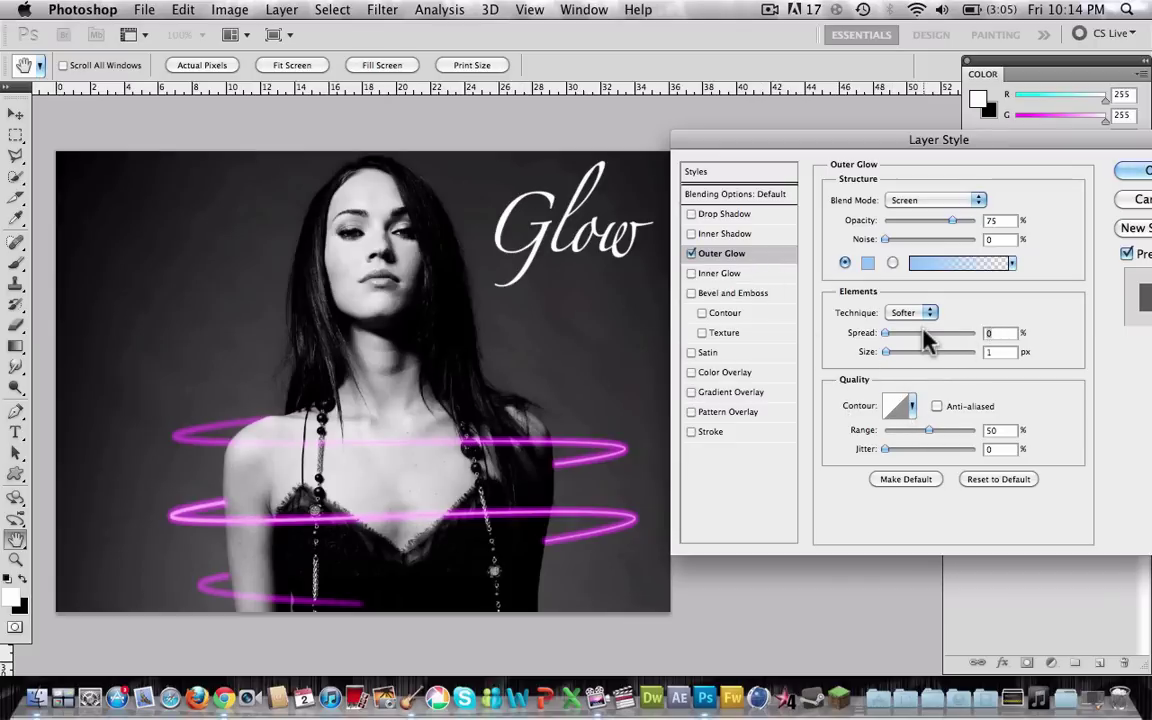
left_click(1001, 352)
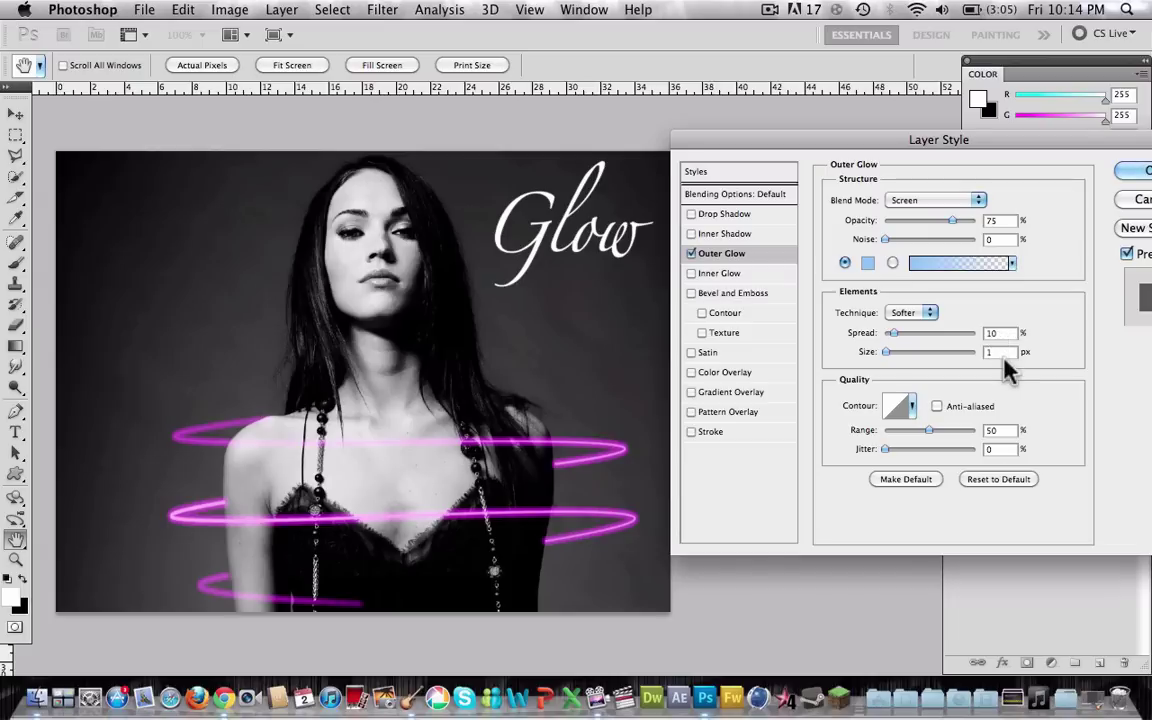
type("9")
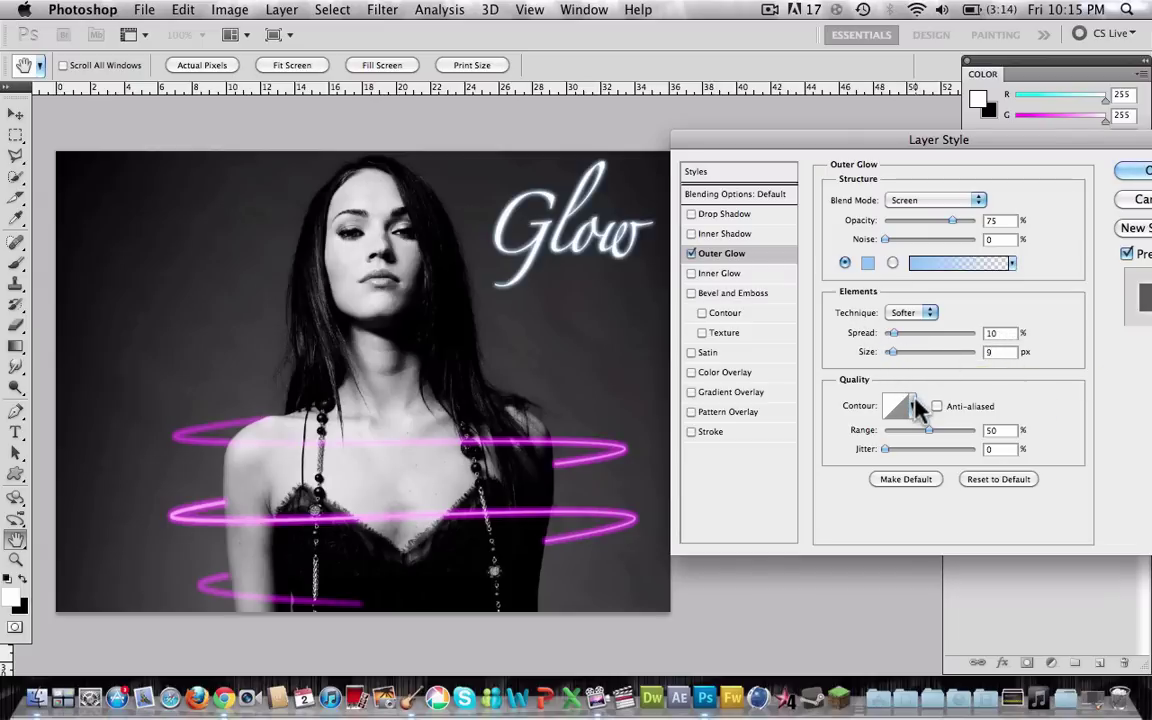
left_click(911, 405)
left_click(809, 476)
left_click(1100, 388)
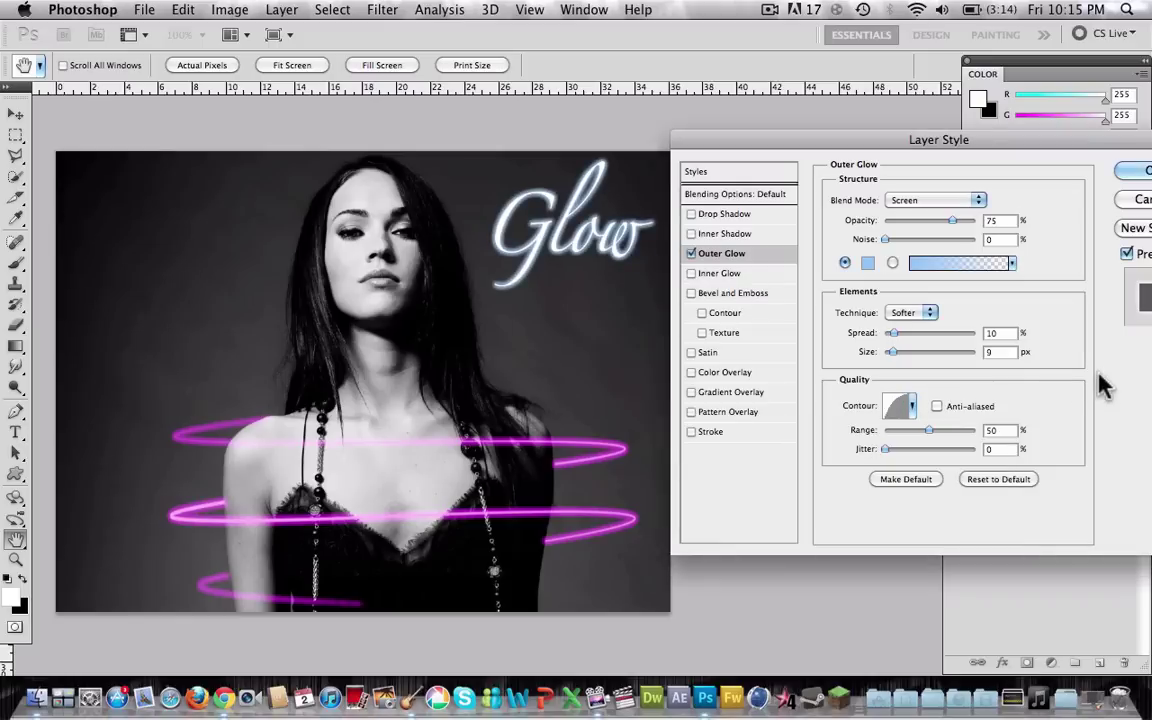
- Change the text's outer glow colour to a bright cyan
left_click(867, 262)
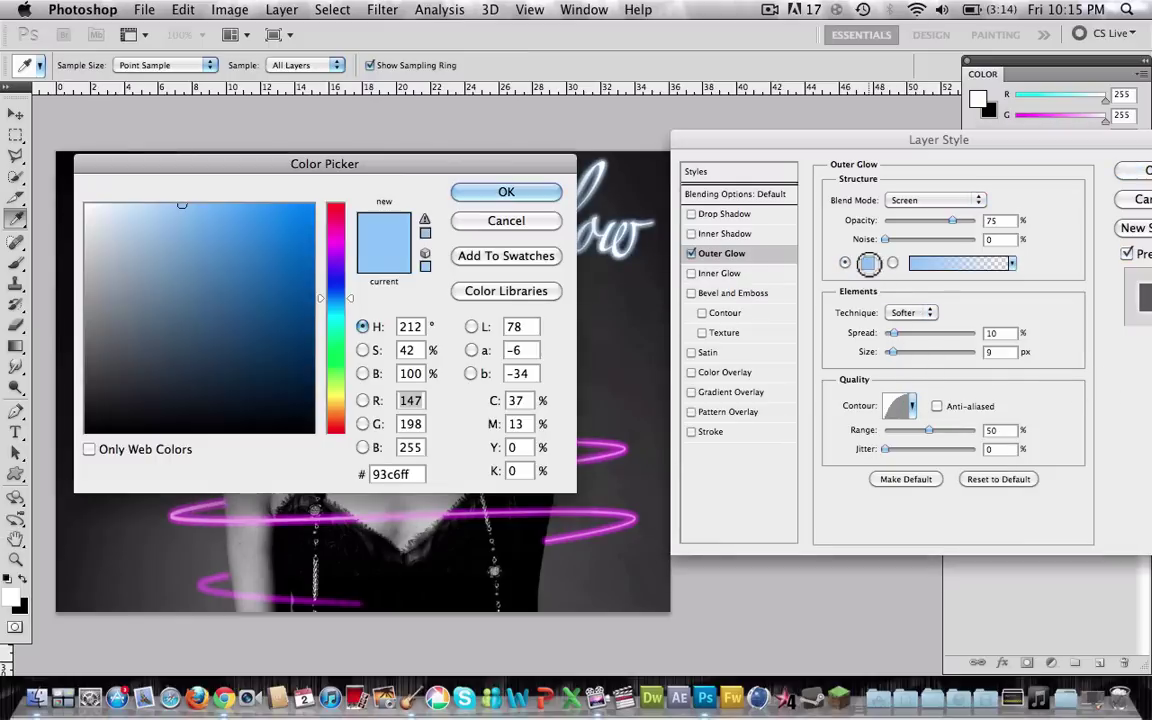
left_click_drag(351, 301, 350, 316)
left_click(298, 249)
left_click(295, 204)
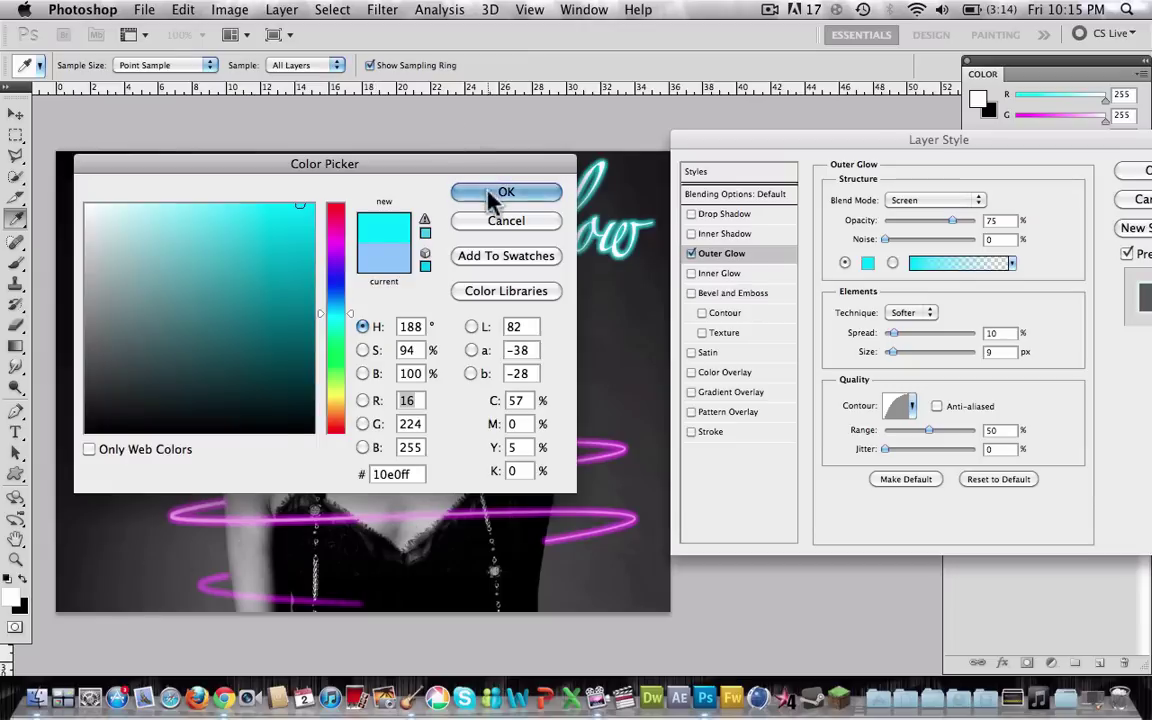
left_click(489, 192)
- Give the Glow text a light cyan (acf9ff) Inner Shadow: distance 51 px, size 98 px, rounded contour
left_click(728, 234)
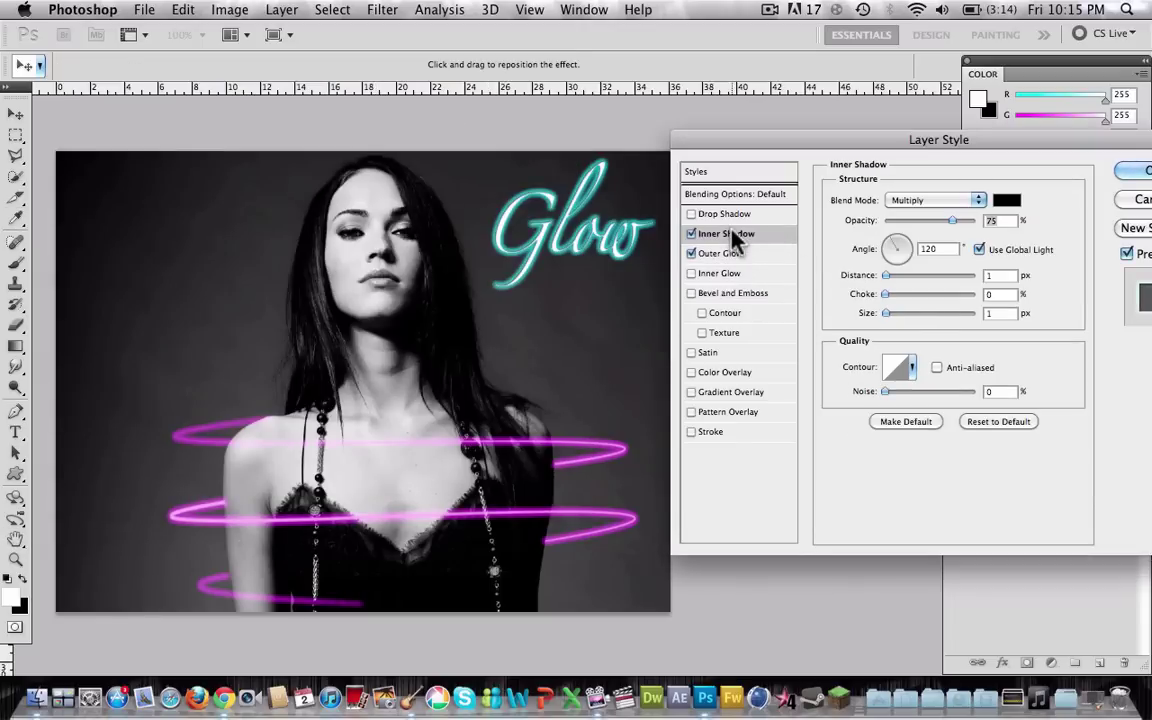
left_click(1007, 200)
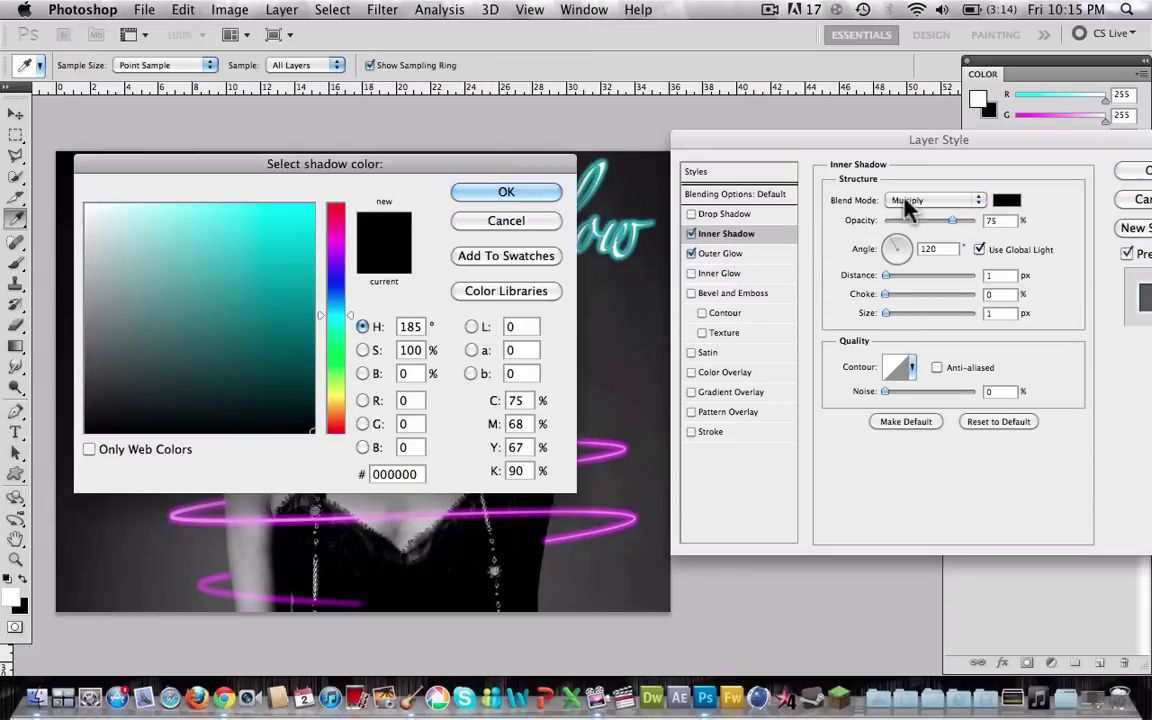
left_click_drag(196, 318, 164, 164)
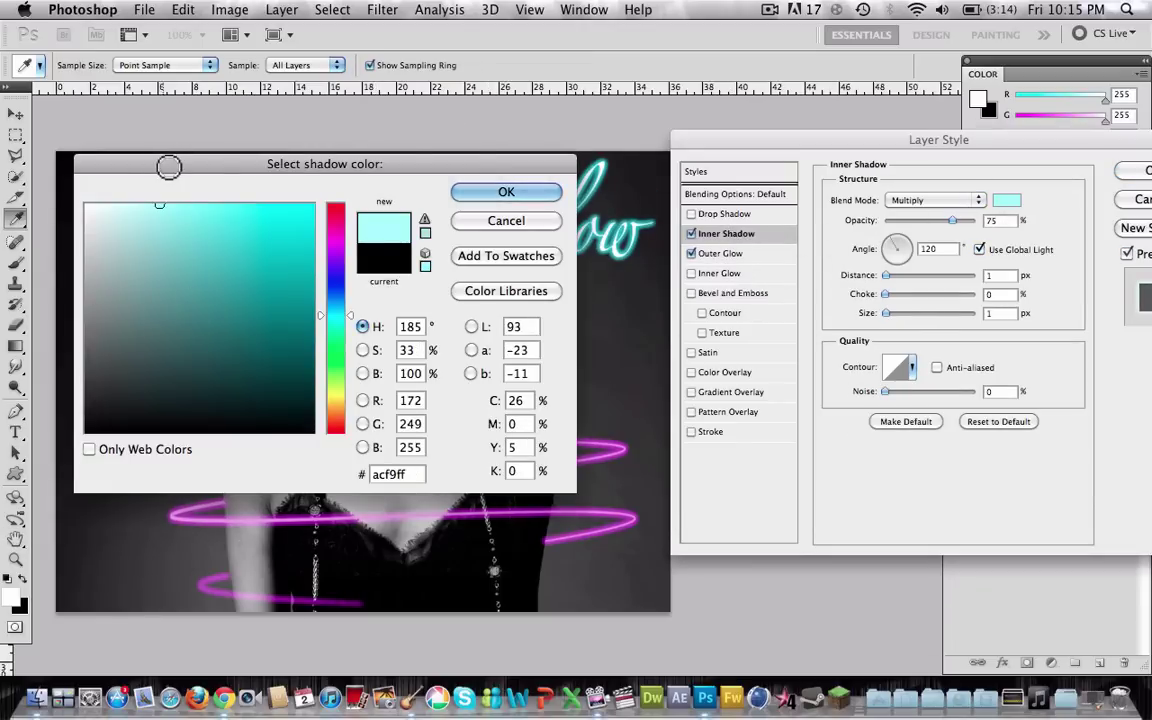
left_click(492, 191)
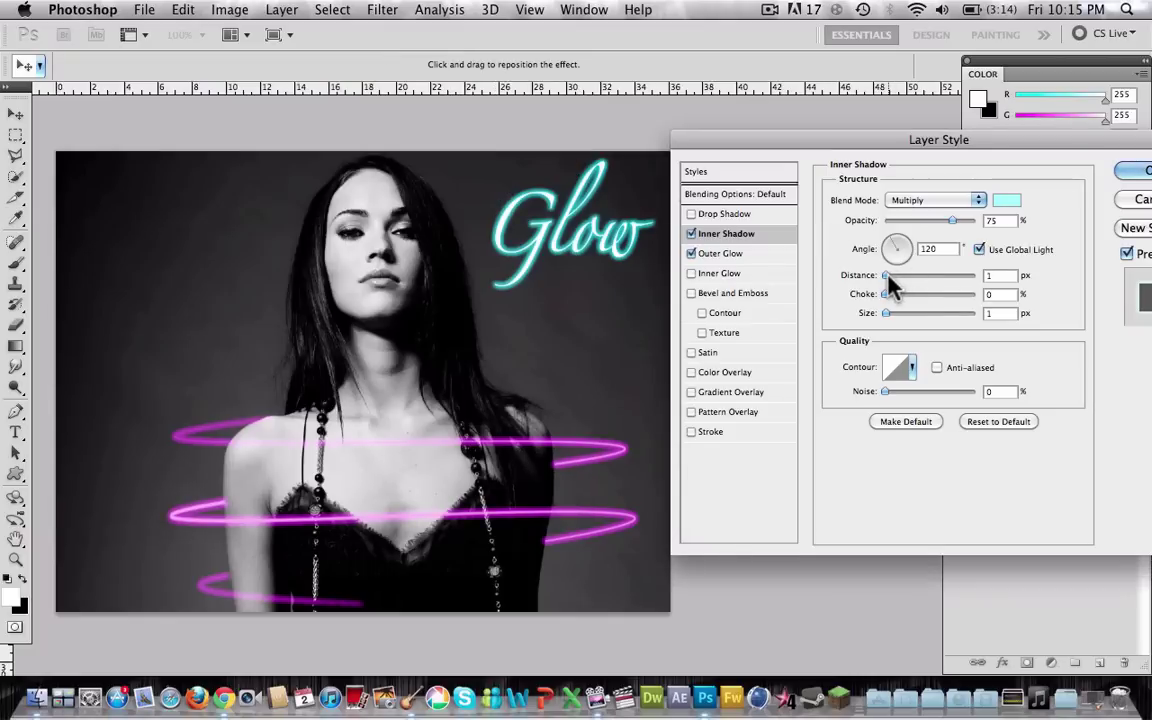
left_click_drag(900, 279, 926, 313)
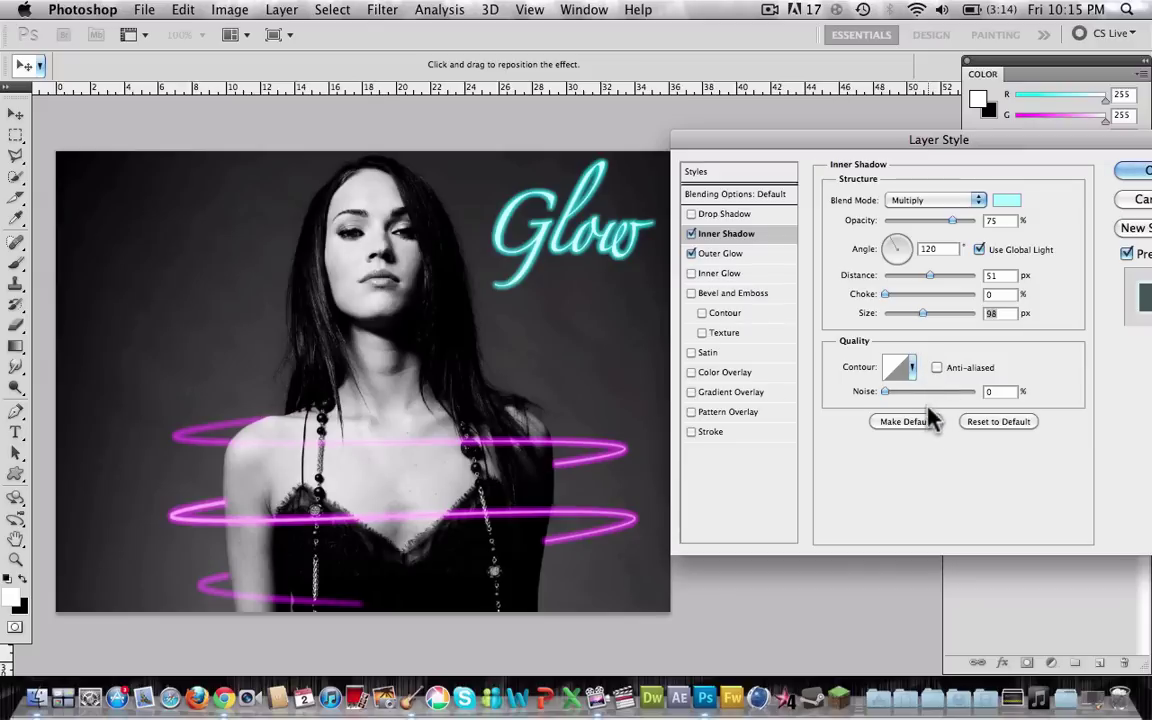
left_click(911, 368)
left_click(809, 438)
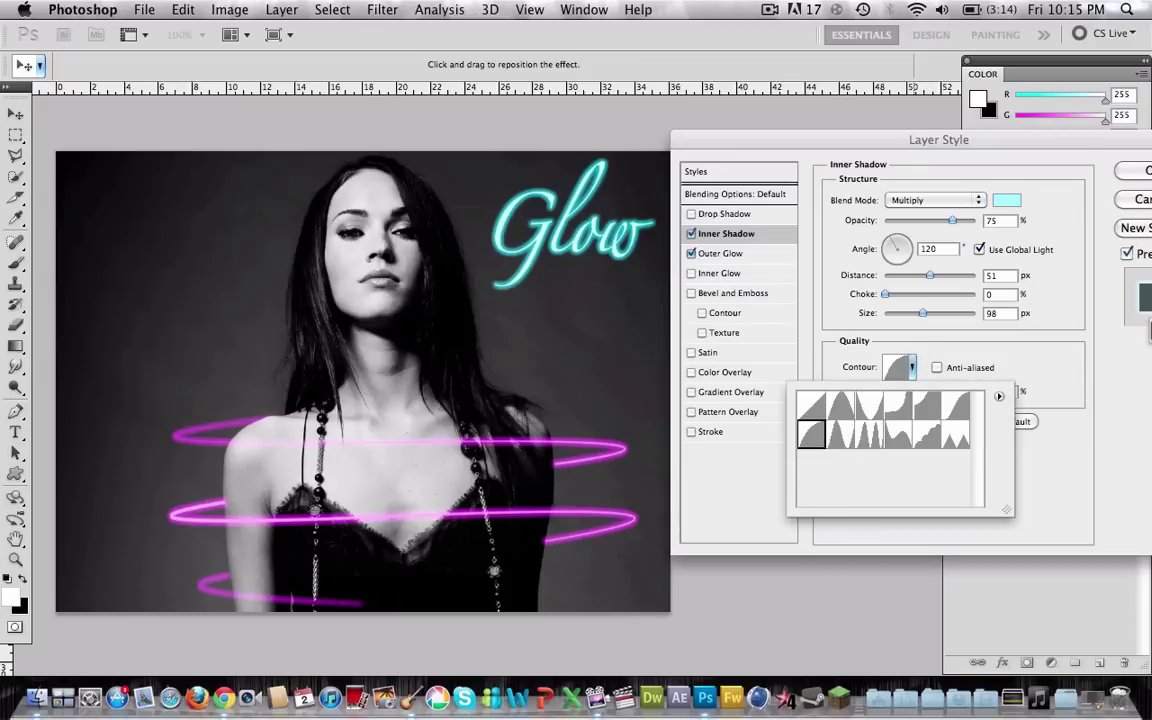
left_click(990, 335)
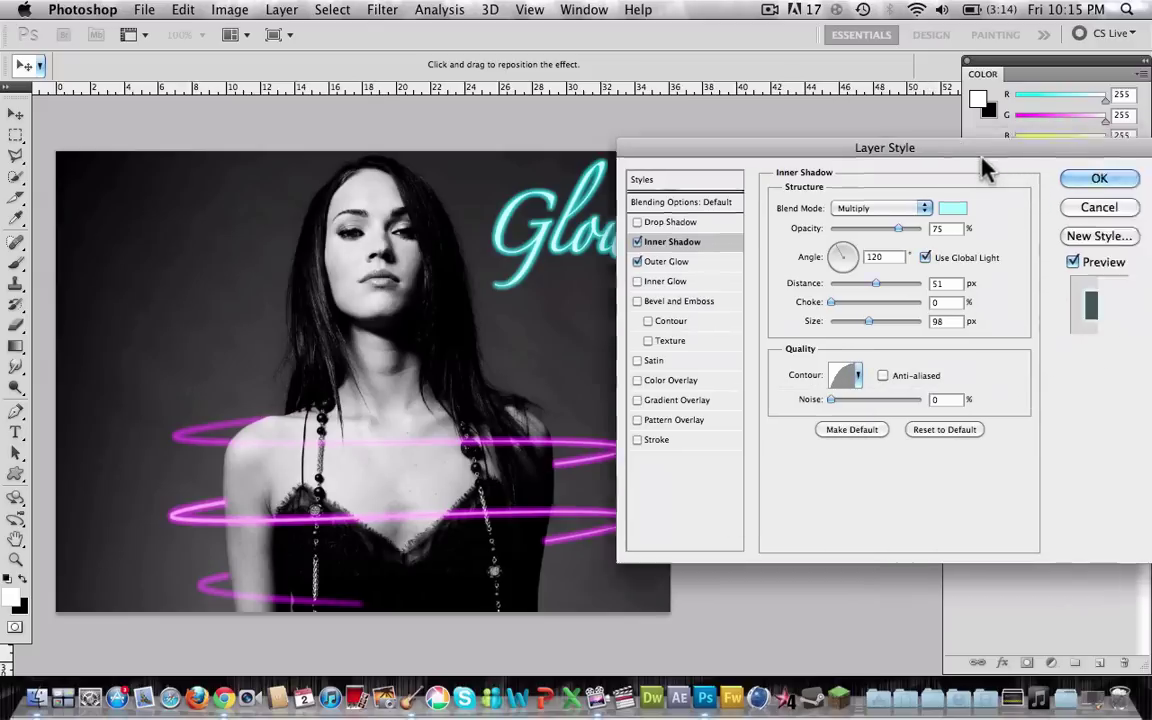